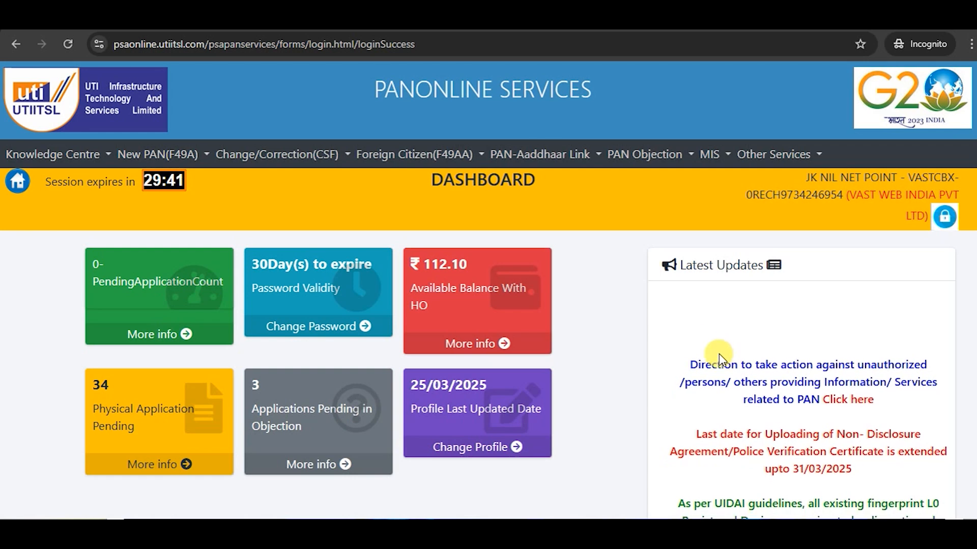
Open Request for Changes/Correction in PAN Data (CSF) from the Change/Correction menu and accept the physical-mode instructions.
scroll(683, 325, "down", 2)
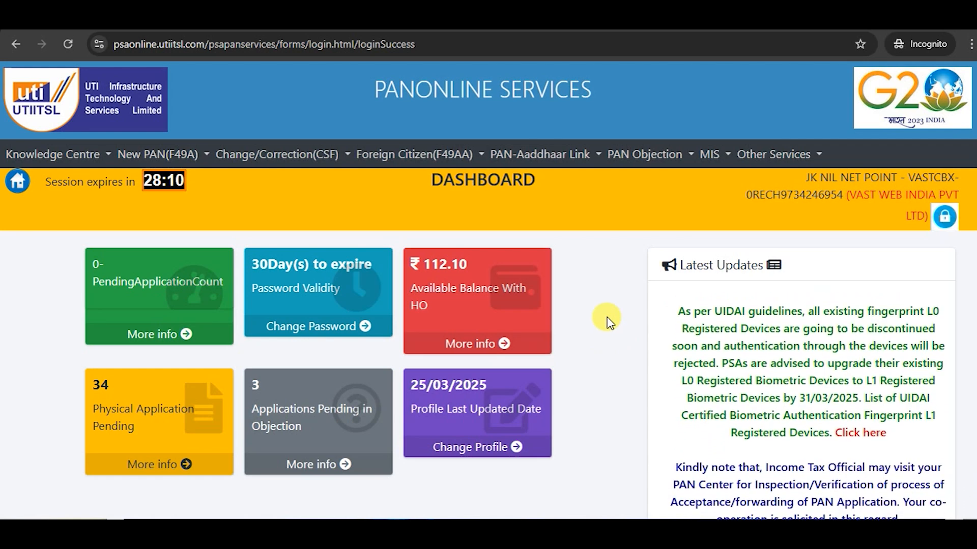
mouse_move(276, 145)
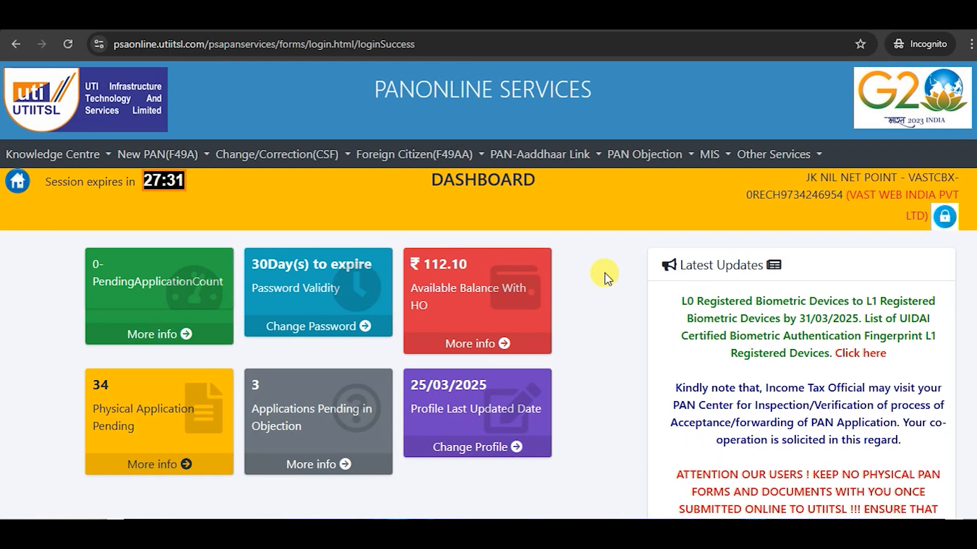
left_click(250, 153)
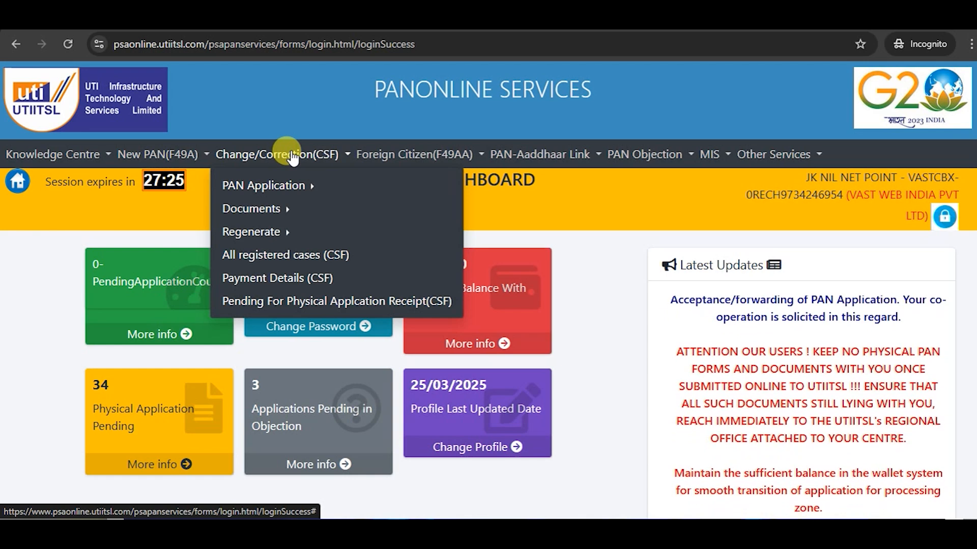
left_click(264, 187)
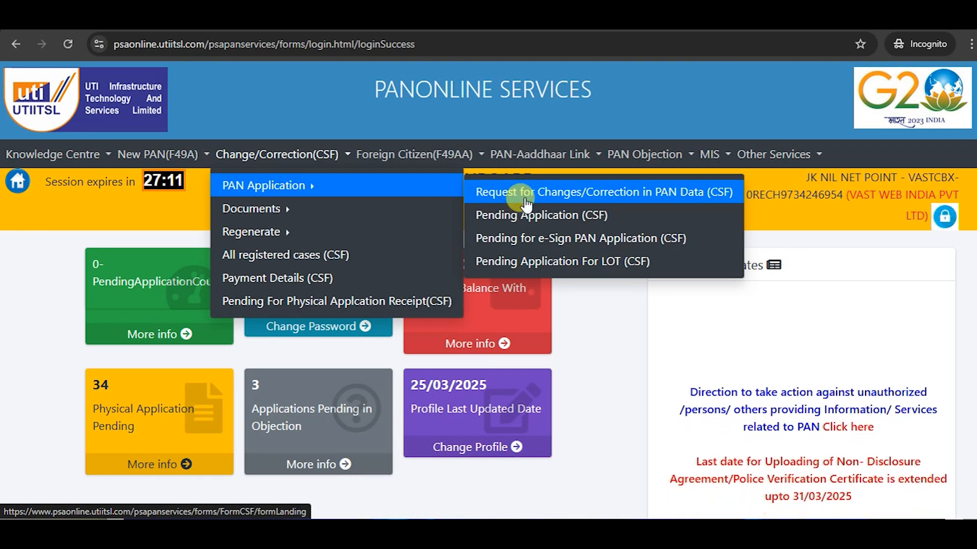
left_click(560, 196)
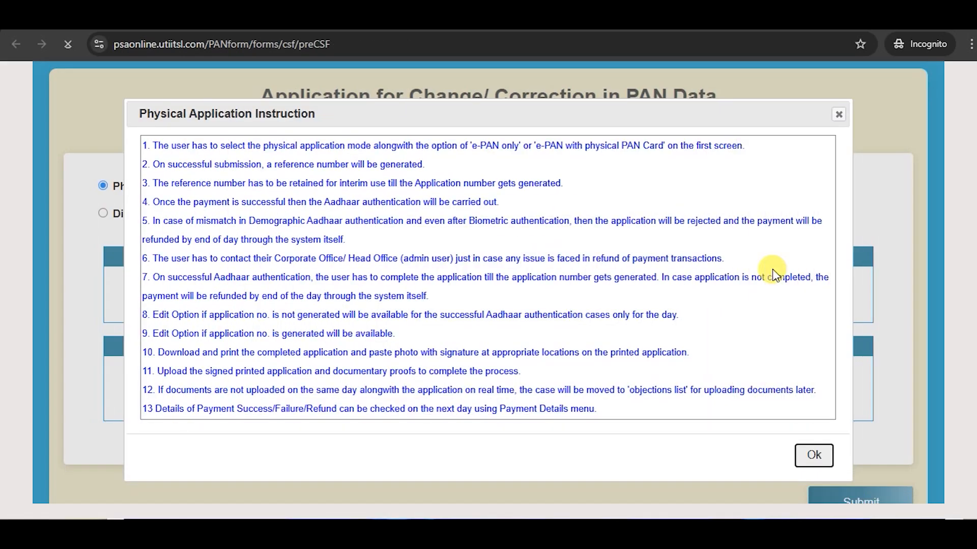
left_click(813, 453)
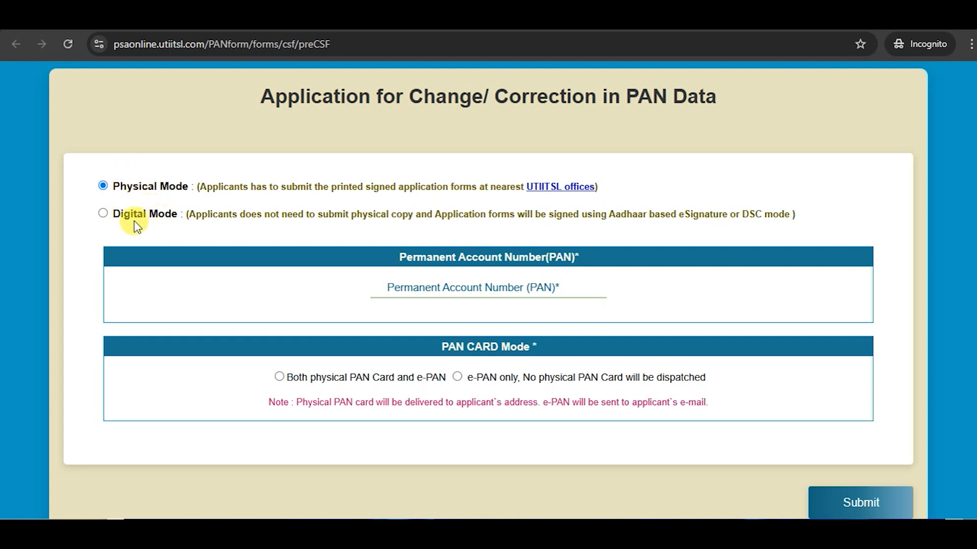
Switch to Digital Mode, enter the PAN, request both physical PAN card and e-PAN, and submit.
left_click(103, 214)
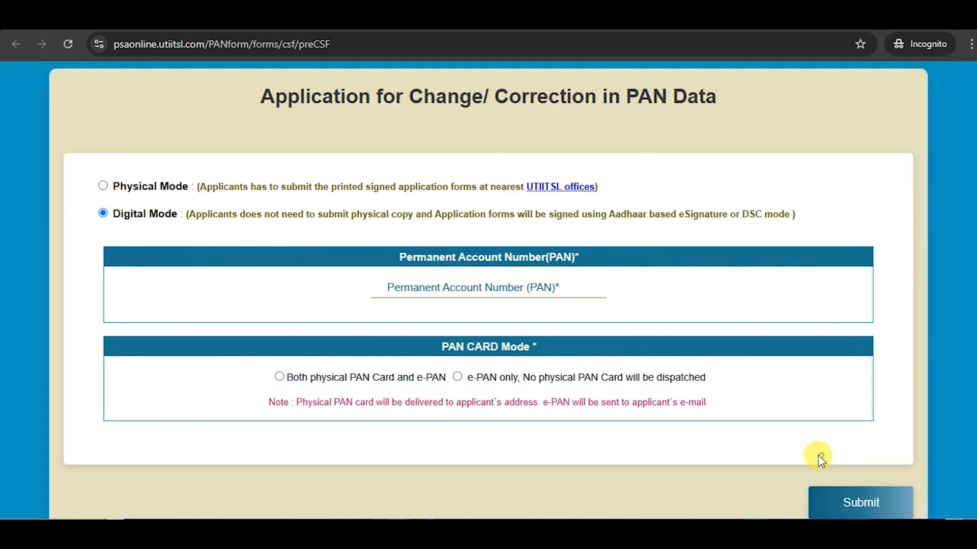
left_click(814, 454)
left_click(474, 286)
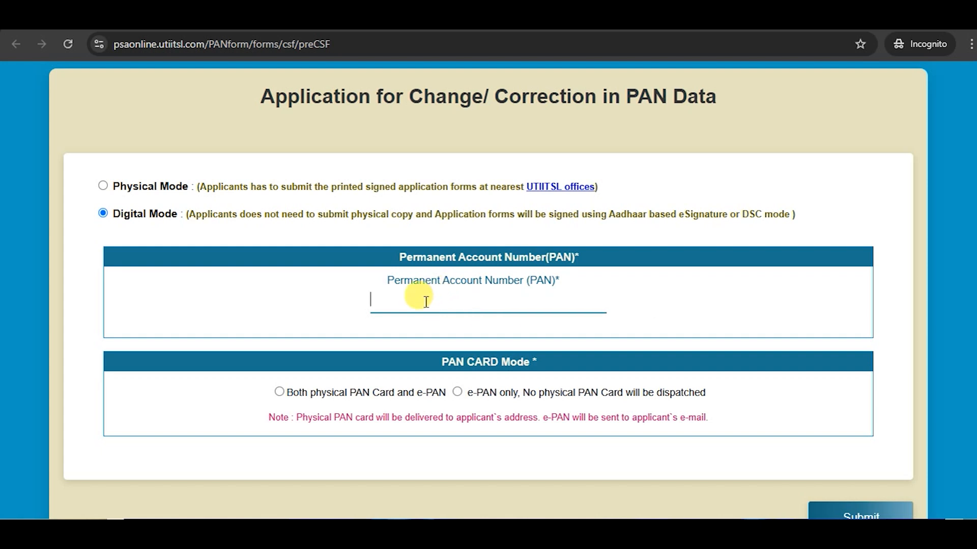
left_click(663, 302)
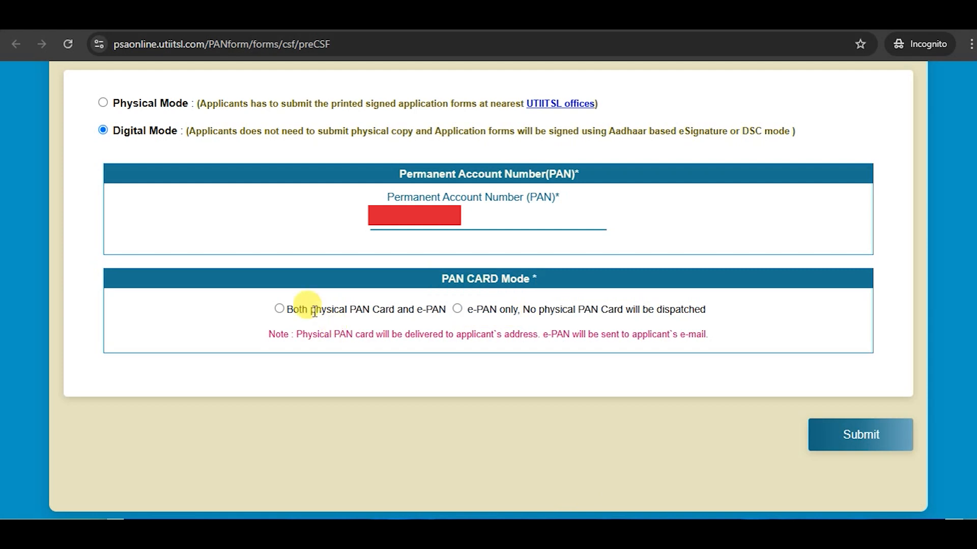
left_click(279, 308)
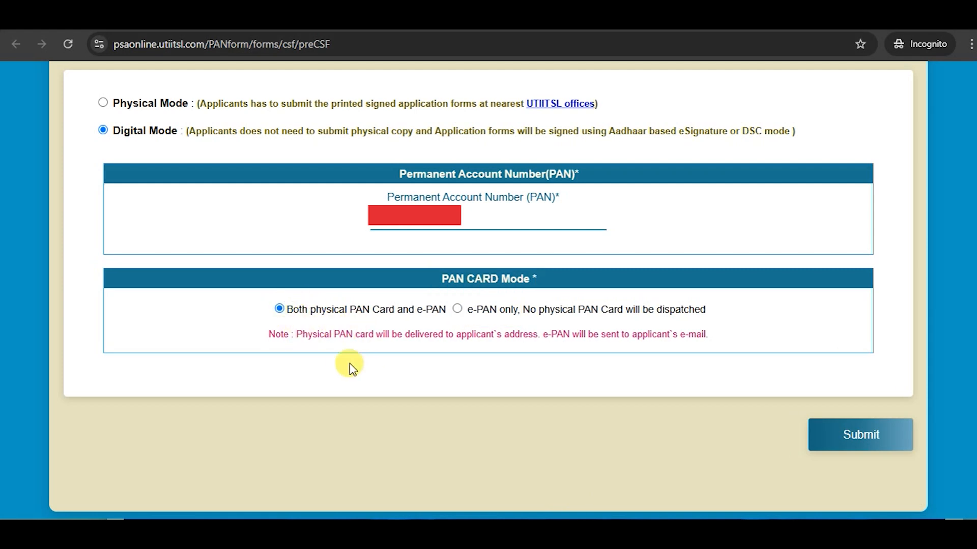
left_click(859, 435)
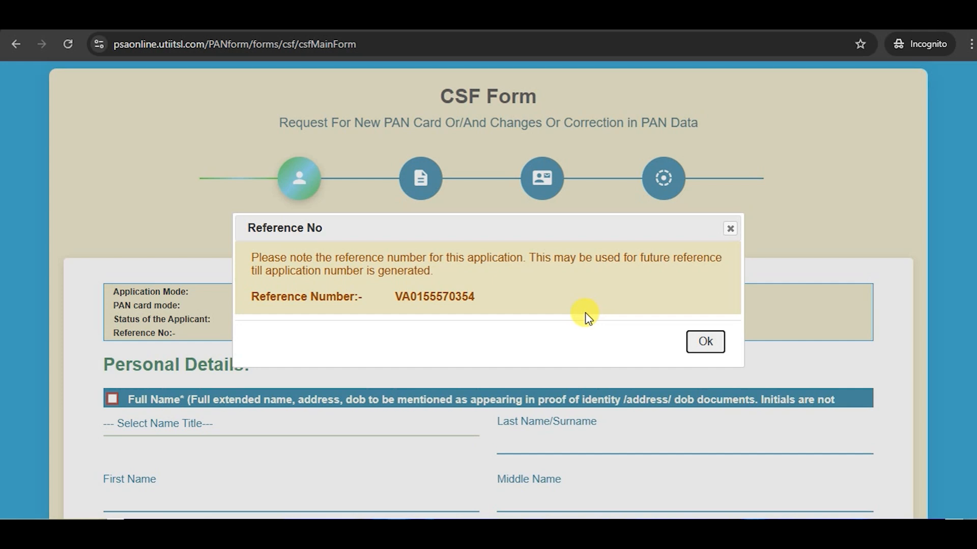
Acknowledge the generated reference number and scroll down to the Personal Details Full Name fields.
left_click(702, 343)
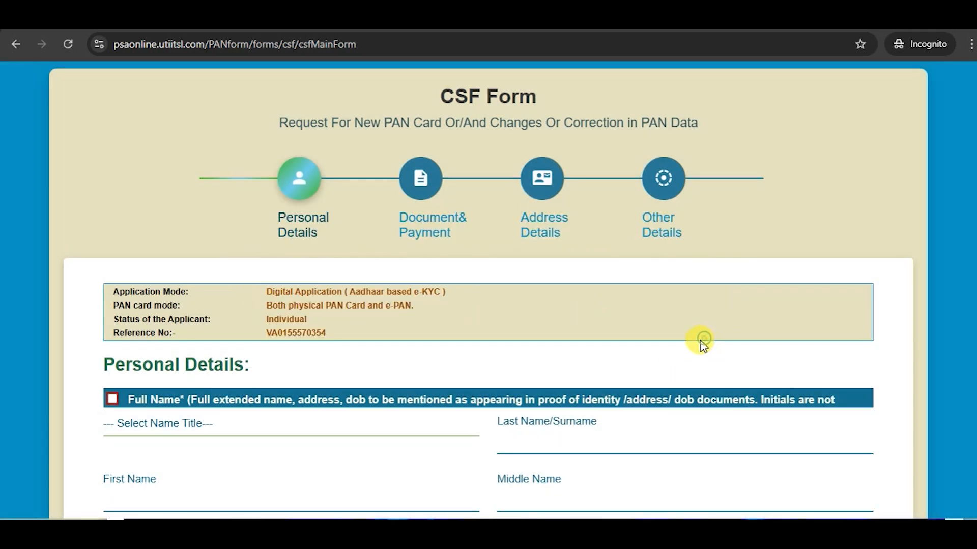
scroll(585, 286, "down", 3)
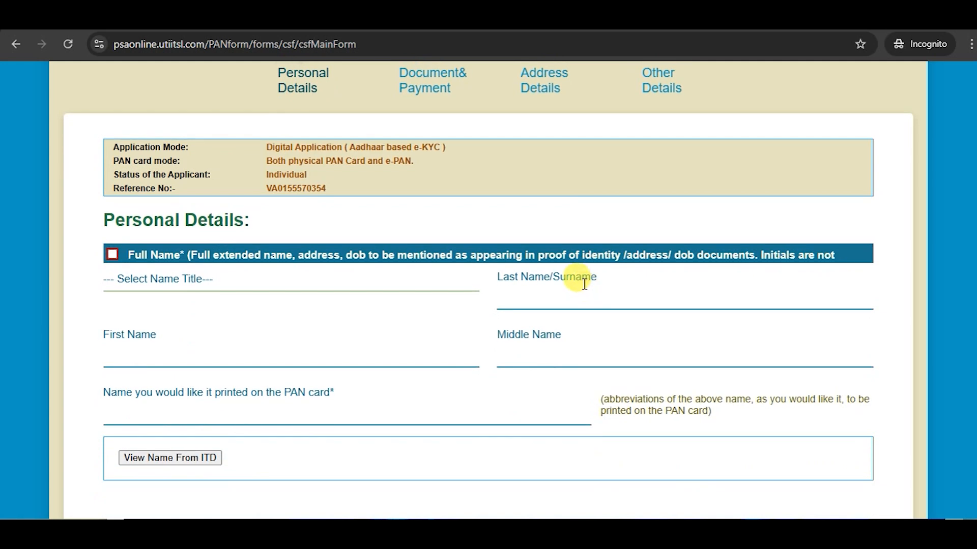
mouse_move(103, 205)
left_mouse_down()
mouse_move(105, 214)
mouse_move(199, 237)
mouse_move(261, 238)
left_mouse_up()
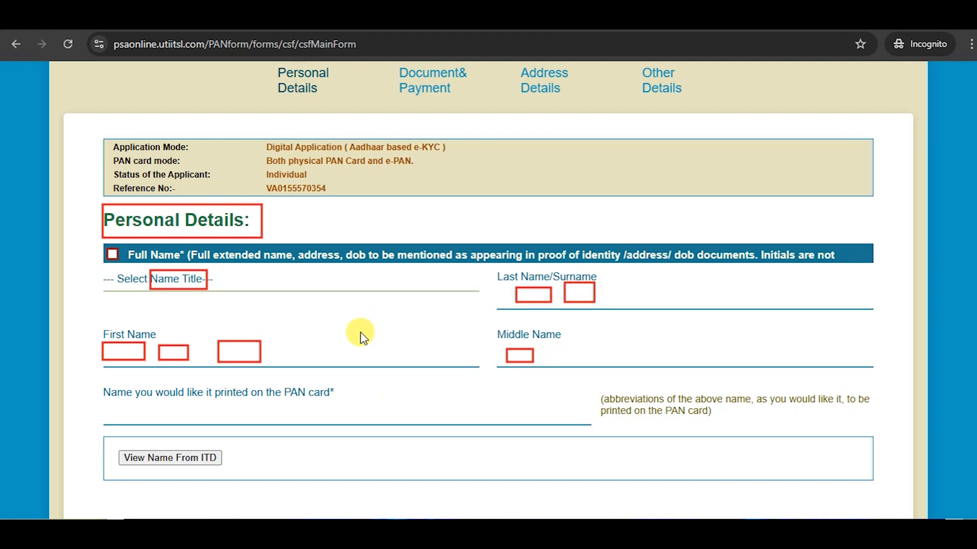
Enter the applicant's title, first name, surname and name on card, and tick Full Name for correction.
mouse_move(101, 385)
left_mouse_down()
mouse_move(136, 407)
mouse_move(348, 413)
left_mouse_up()
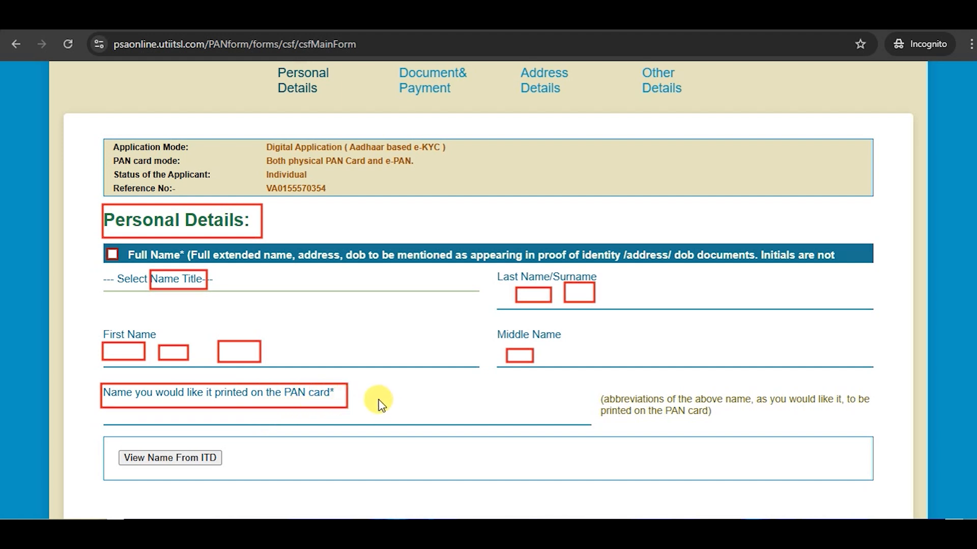
mouse_move(366, 398)
left_mouse_down()
mouse_move(384, 414)
mouse_move(442, 425)
left_mouse_up()
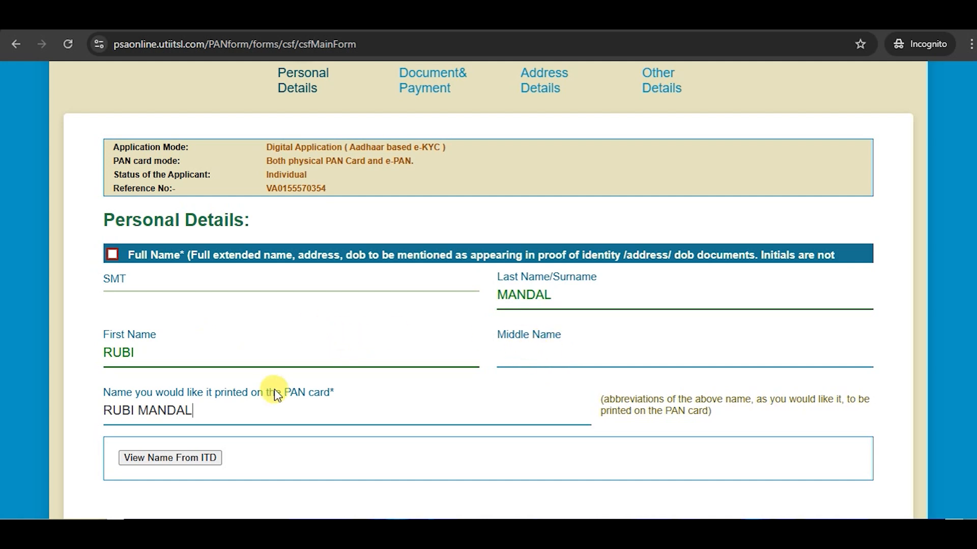
left_click(113, 254)
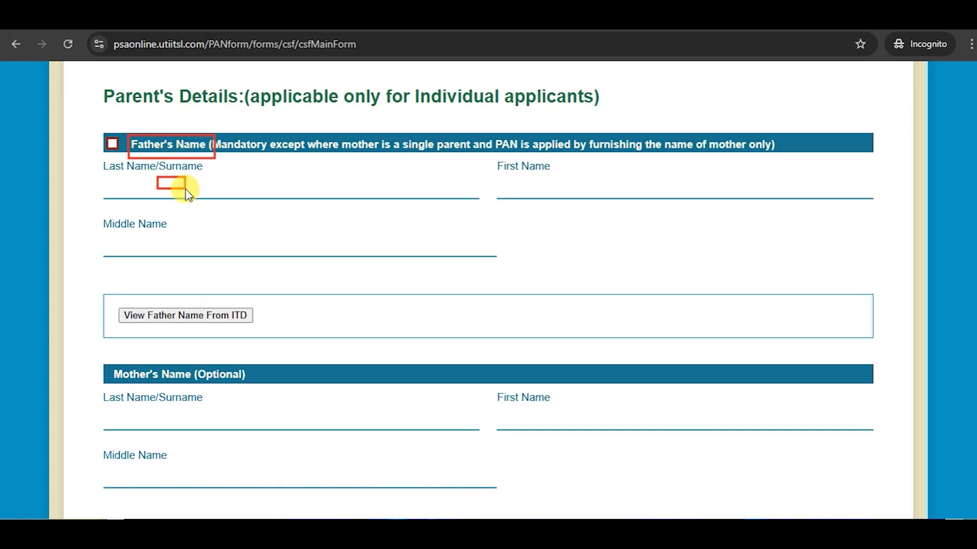
Fetch the father's name into Parent's Details using View Father Name From ITD.
left_click(507, 178)
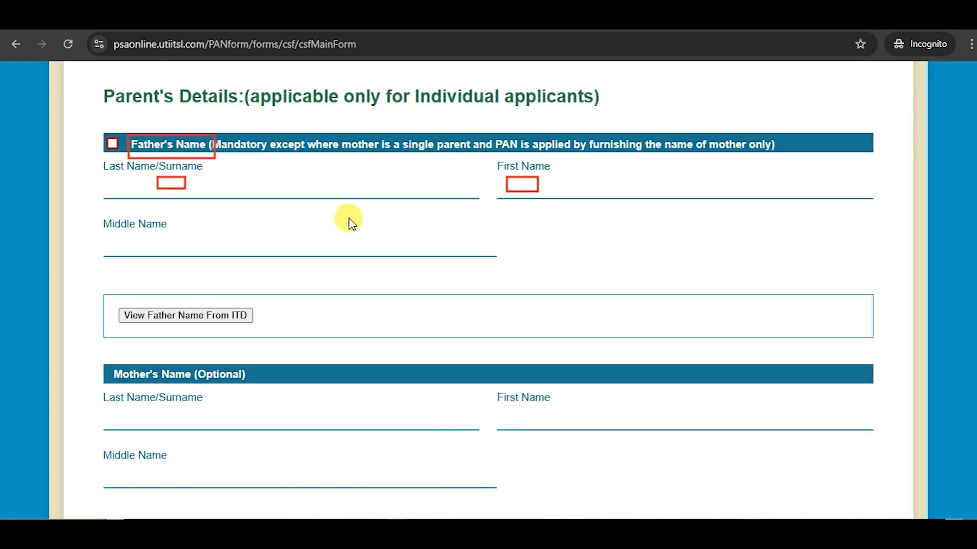
left_click_drag(123, 241, 173, 257)
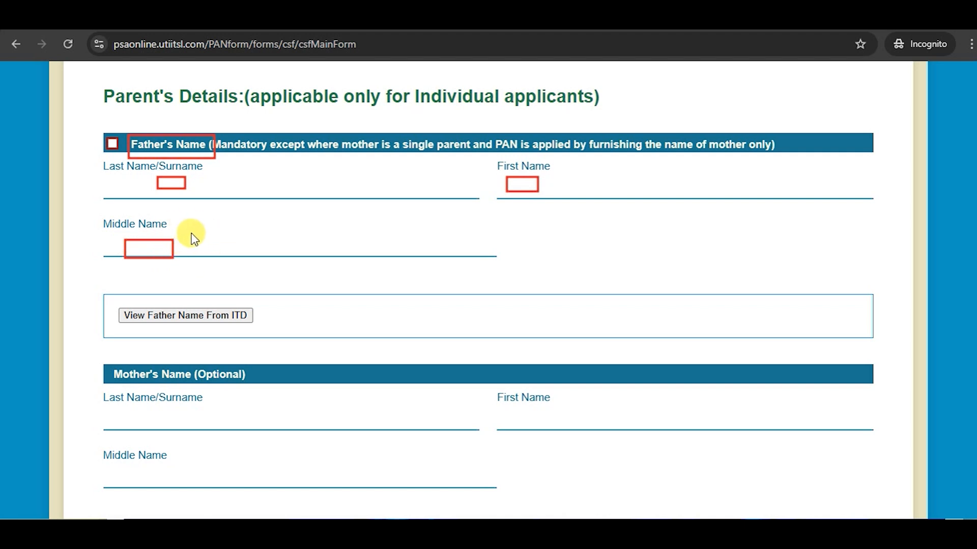
mouse_move(120, 306)
left_mouse_down()
mouse_move(162, 328)
mouse_move(253, 329)
left_mouse_up()
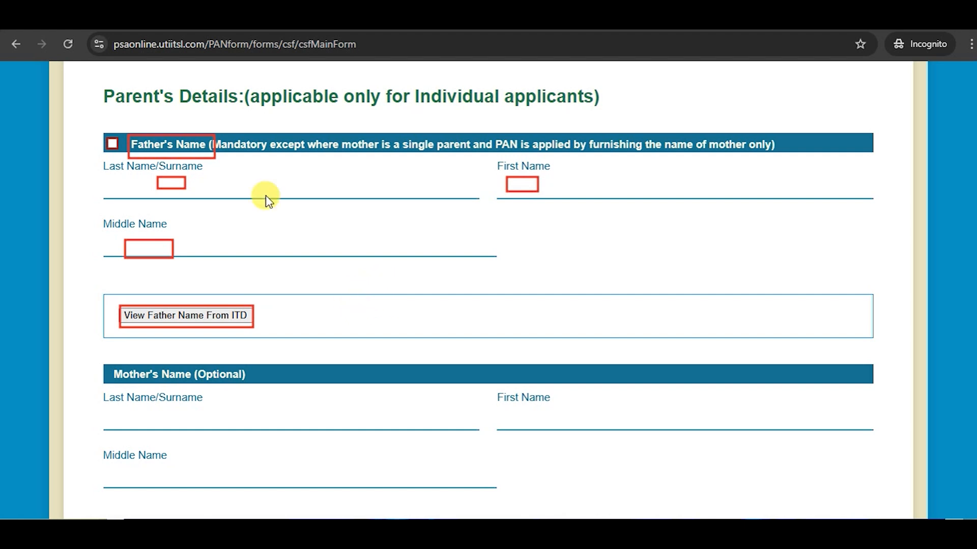
mouse_move(97, 166)
left_mouse_down()
mouse_move(148, 198)
mouse_move(285, 253)
left_mouse_up()
mouse_move(327, 257)
left_mouse_down()
mouse_move(389, 265)
mouse_move(578, 255)
left_mouse_up()
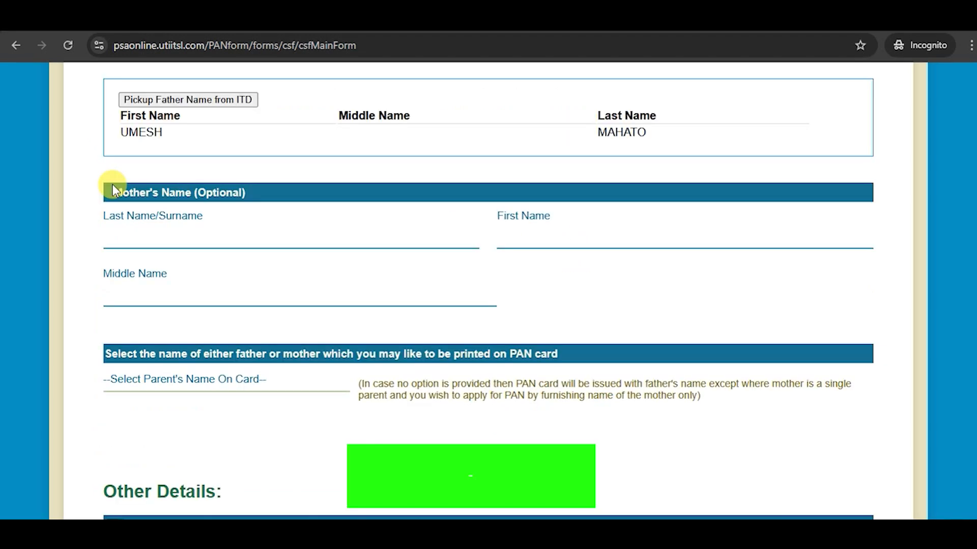
mouse_move(112, 184)
left_mouse_down()
mouse_move(169, 204)
mouse_move(252, 204)
left_mouse_up()
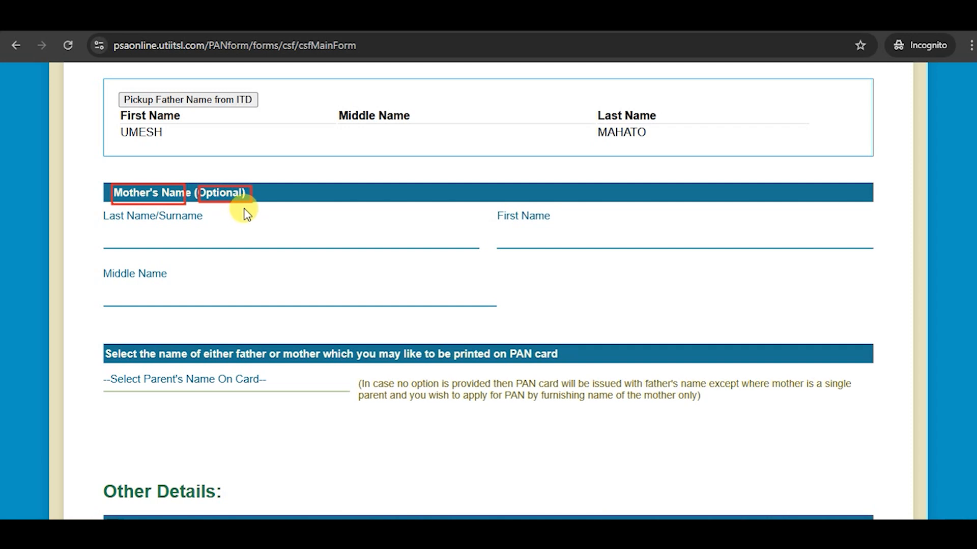
mouse_move(92, 208)
left_mouse_down()
mouse_move(192, 260)
mouse_move(435, 325)
mouse_move(583, 321)
left_mouse_up()
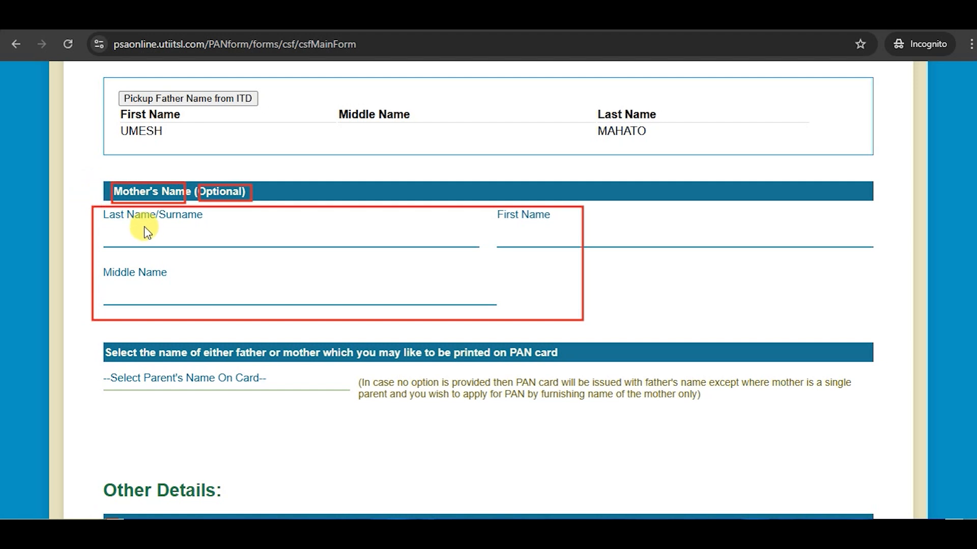
mouse_move(93, 206)
left_mouse_down()
mouse_move(295, 277)
mouse_move(593, 323)
left_mouse_up()
scroll(127, 206, "down", 3)
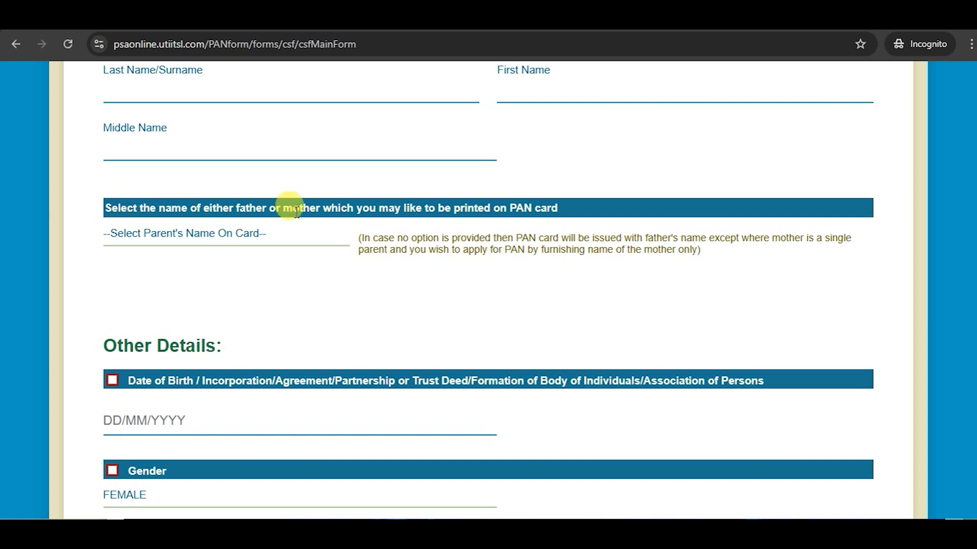
Pick FATHER'S NAME in the 'Select Parent's Name On Card' dropdown.
left_click(264, 236)
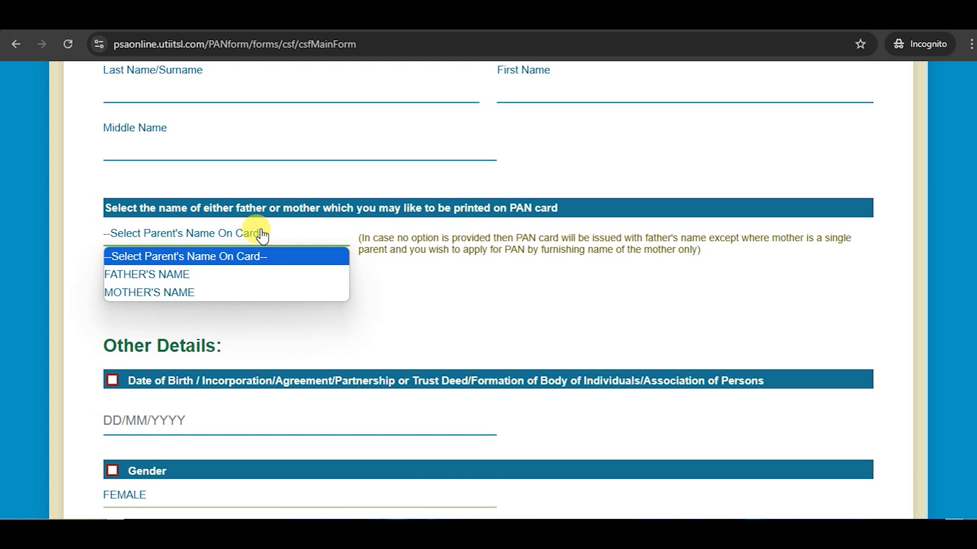
left_click(209, 235)
left_click(210, 235)
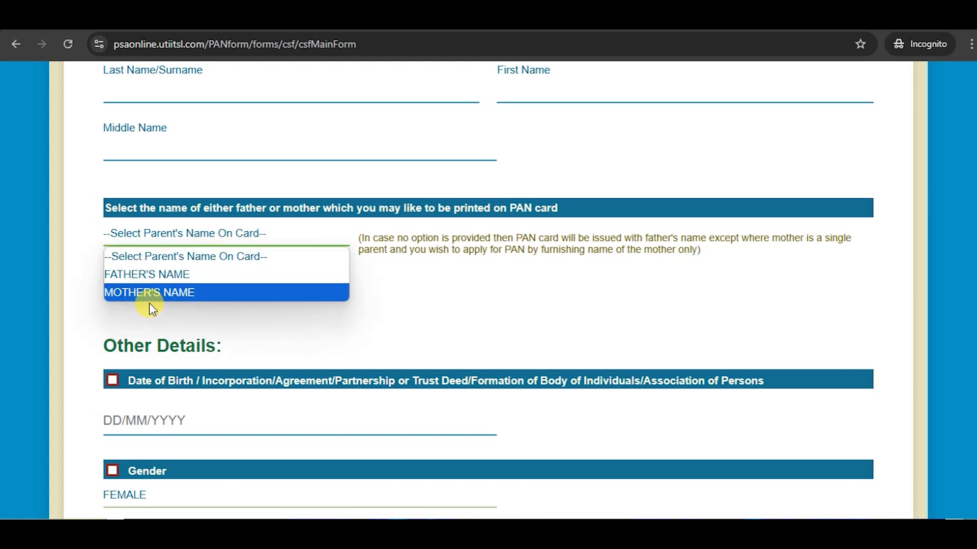
left_click(162, 277)
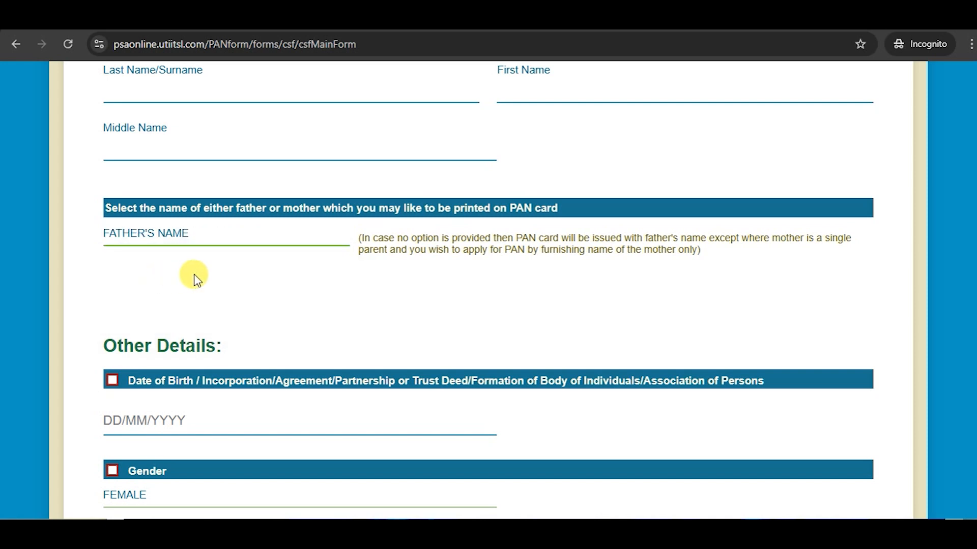
scroll(194, 273, "down", 3)
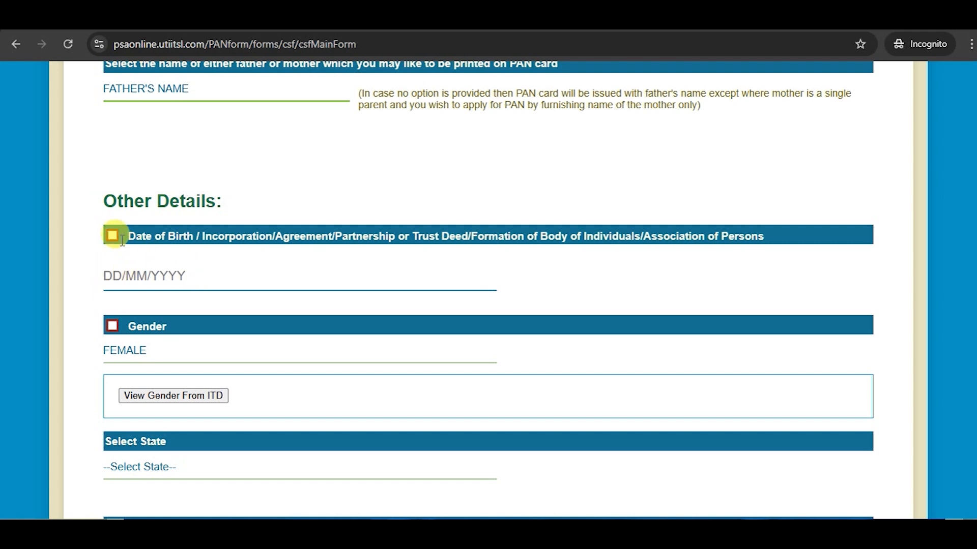
scroll(112, 238, "down", 2)
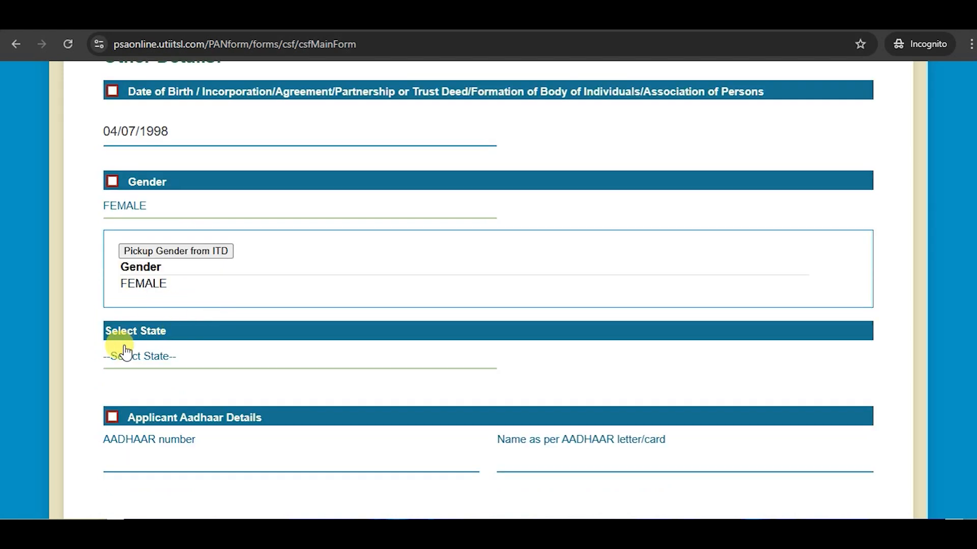
left_click(159, 356)
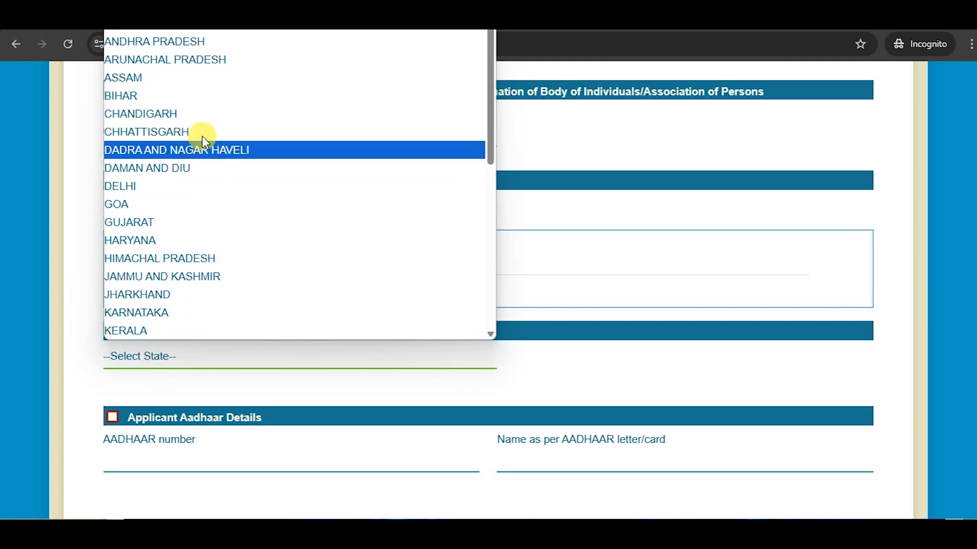
scroll(196, 163, "down", 7)
left_click(153, 331)
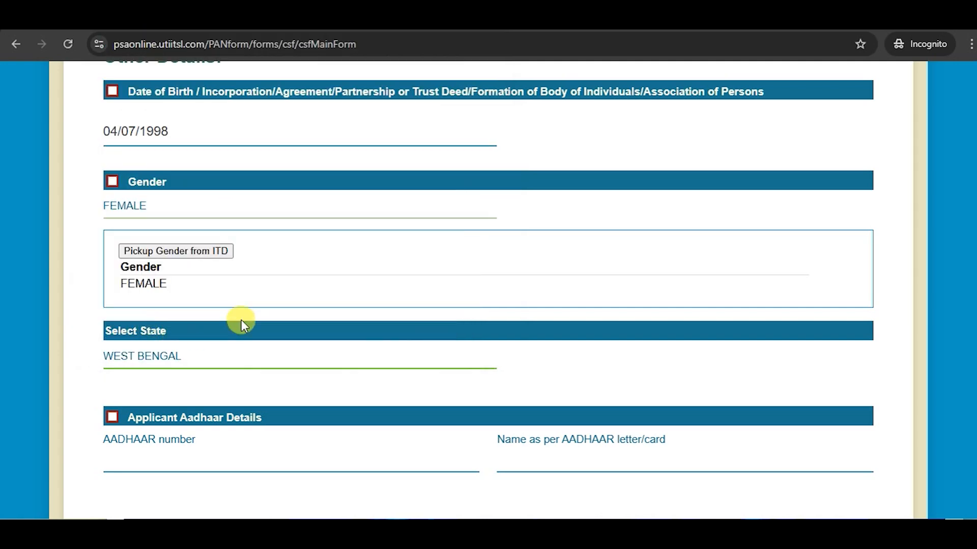
scroll(242, 316, "down", 2)
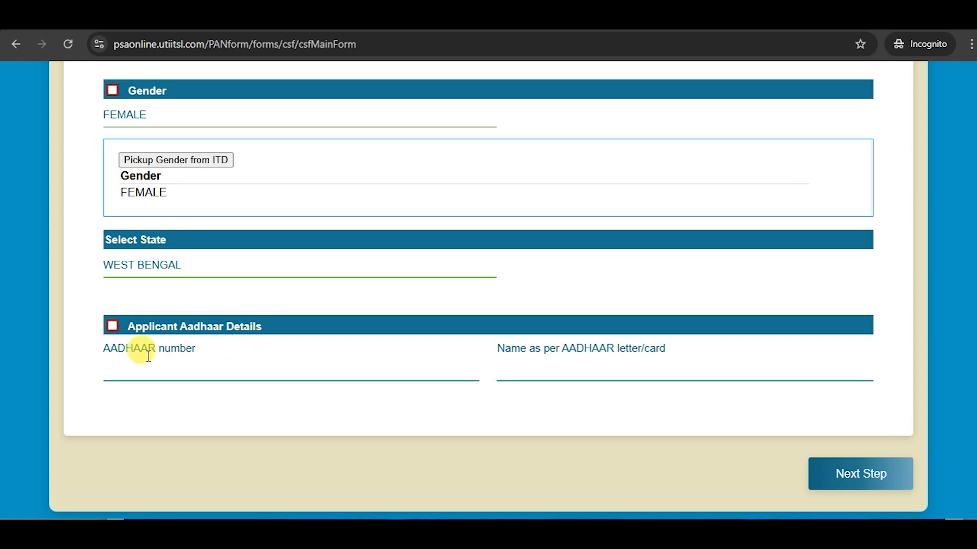
Enter and re-confirm the applicant's Aadhaar number, fill the name as per Aadhaar, then go to Next Step.
left_click(178, 368)
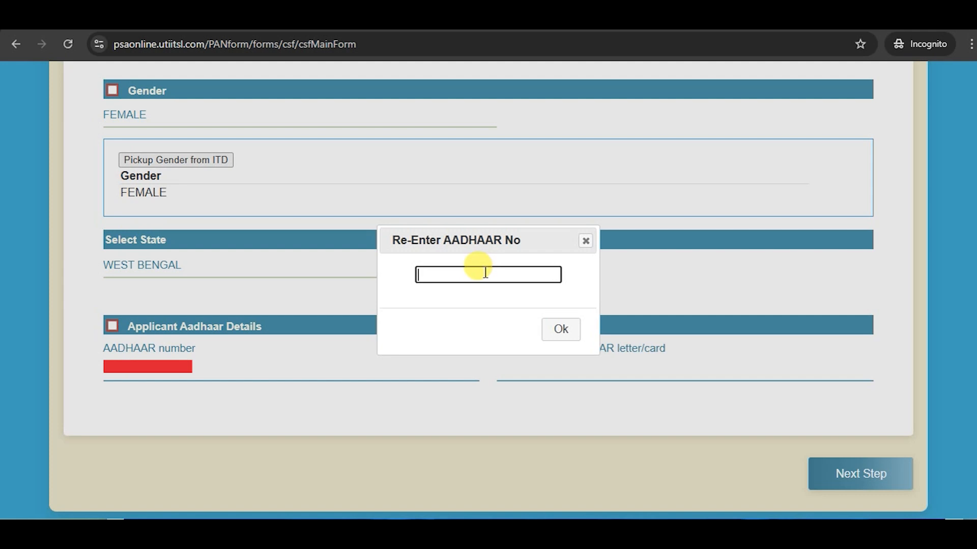
left_click(559, 332)
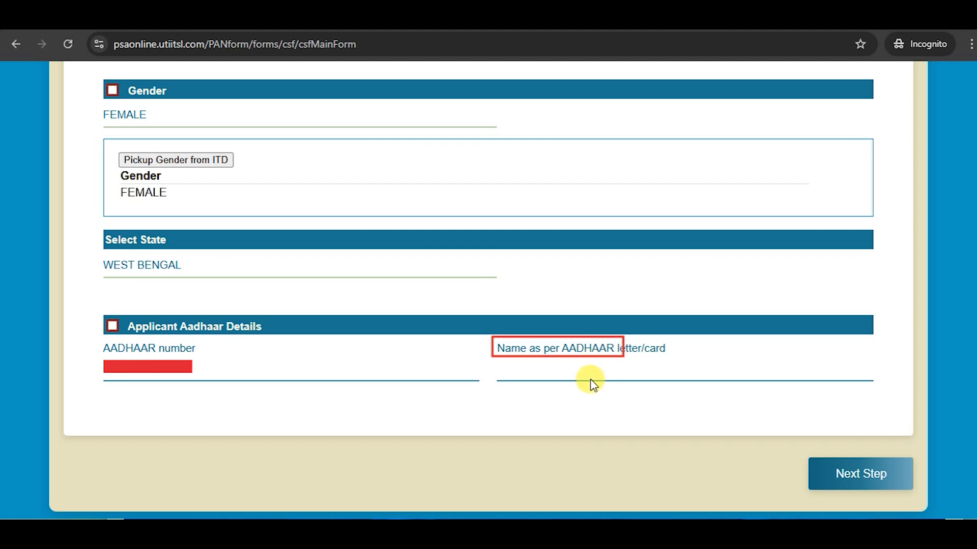
left_click(561, 362)
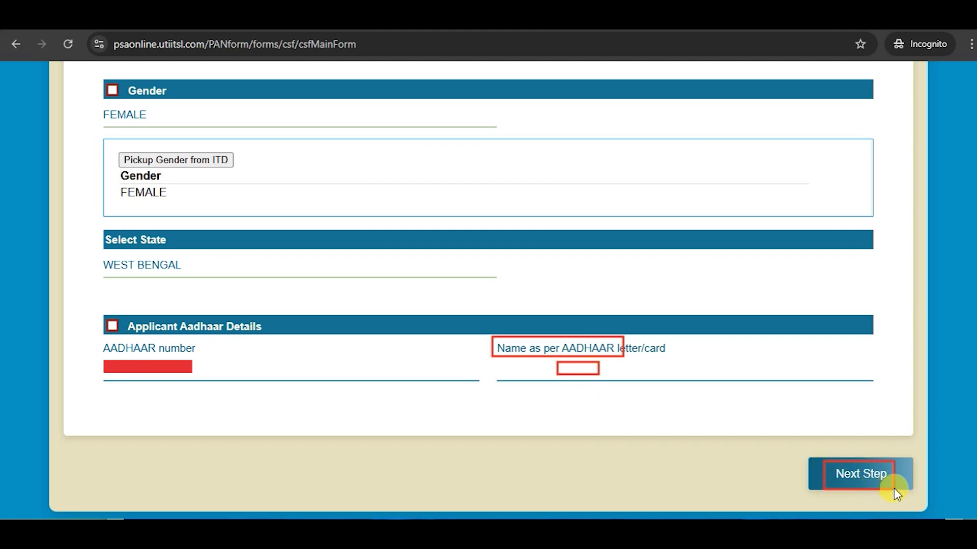
left_click(833, 460)
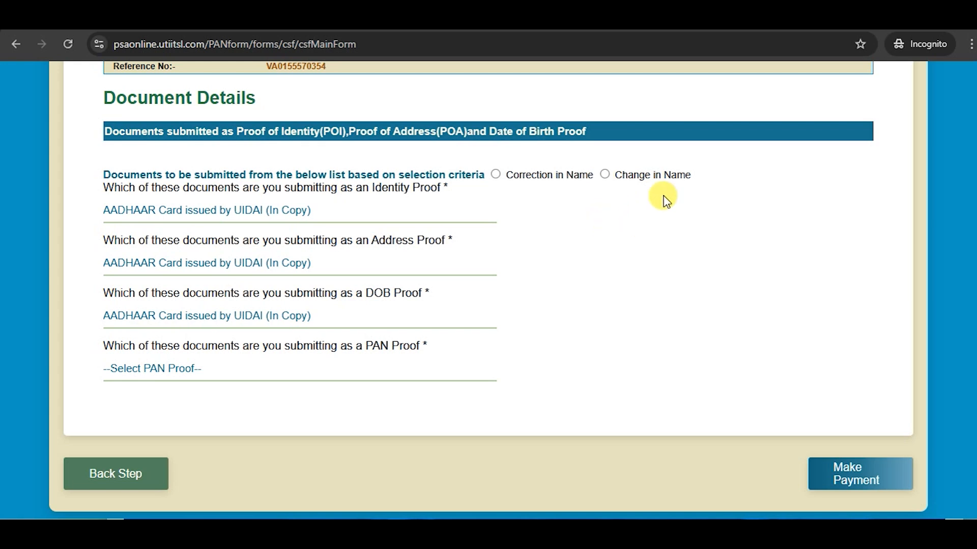
Select Correction in Name, set PAN proof to Copy of PAN Card, and proceed to Make Payment.
left_click(496, 173)
left_click(187, 374)
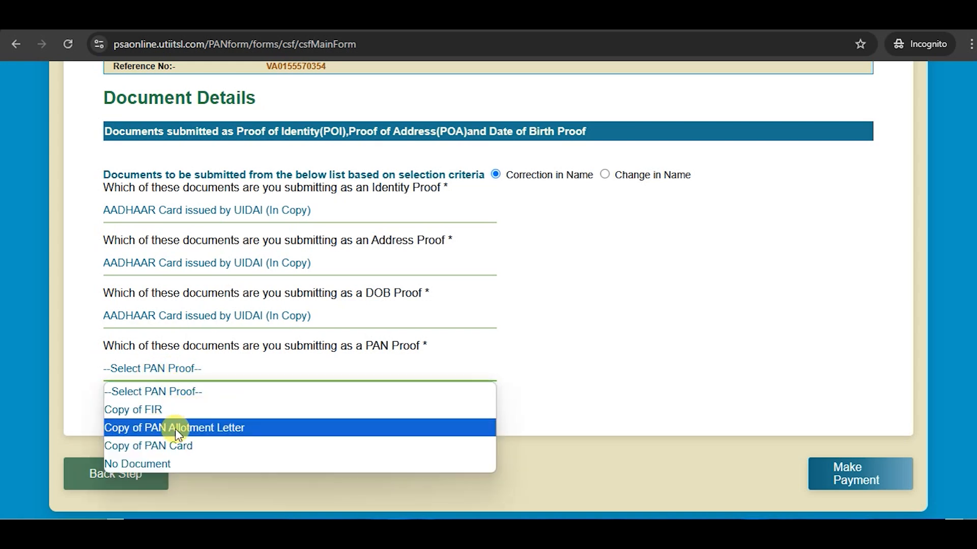
left_click(178, 446)
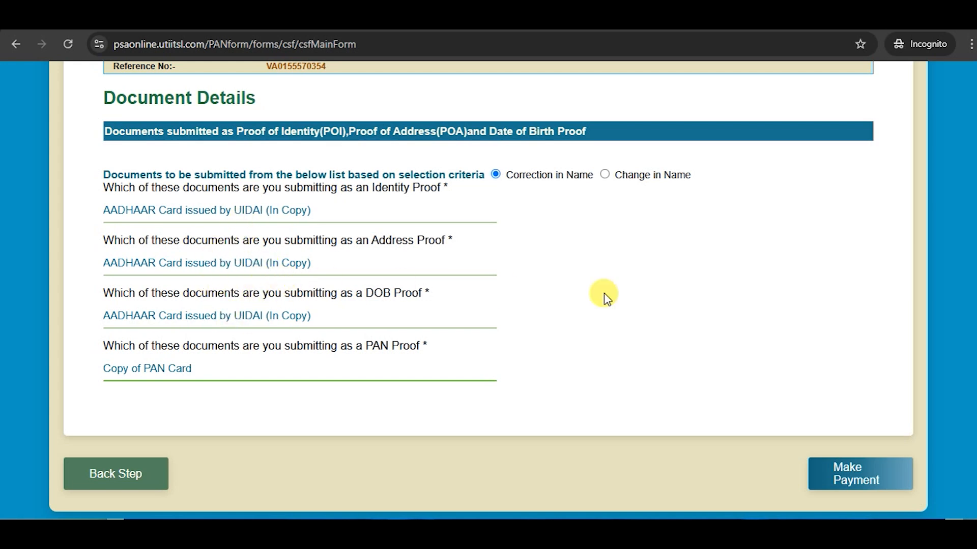
left_click(856, 474)
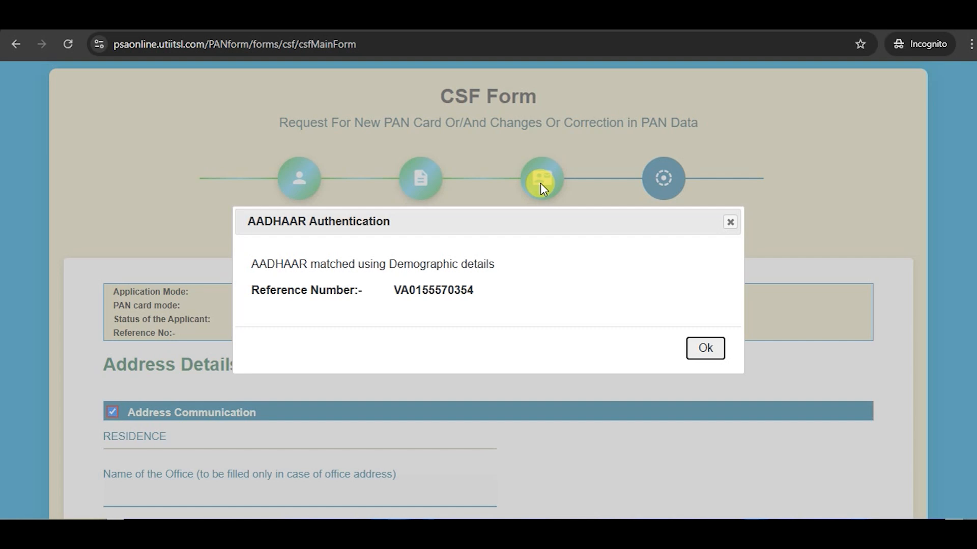
Authenticate via Aadhaar OTP: send the OTP, enter the received code, and give e-KYC consent.
left_click(705, 348)
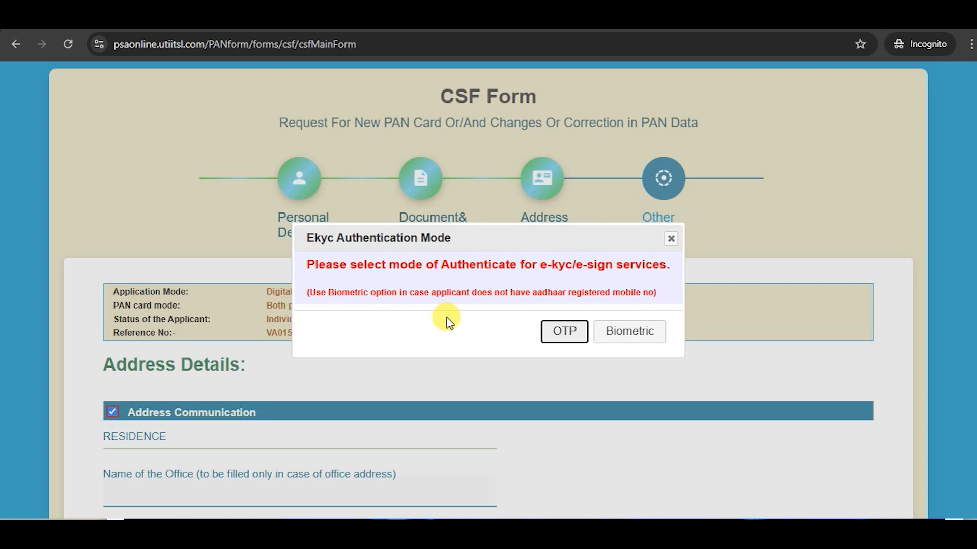
left_click(560, 335)
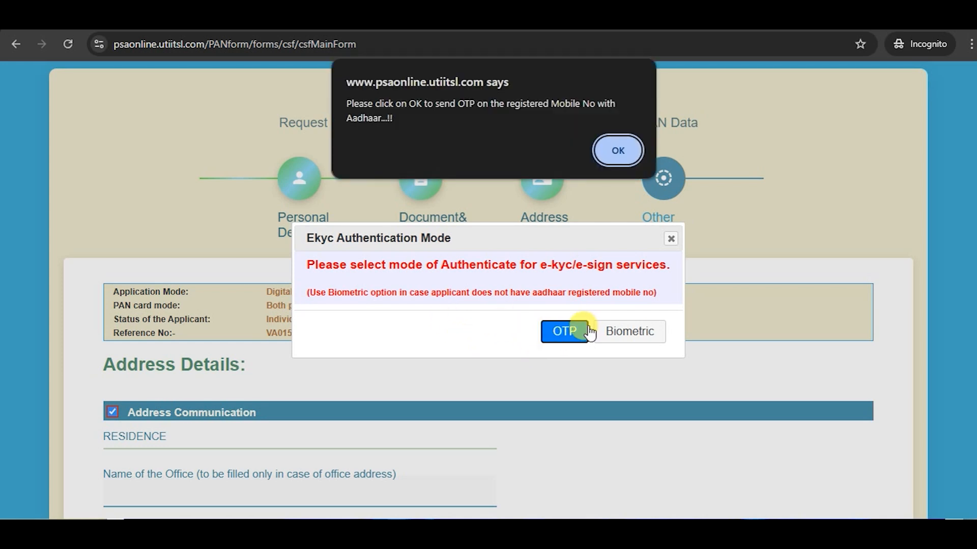
left_click(616, 150)
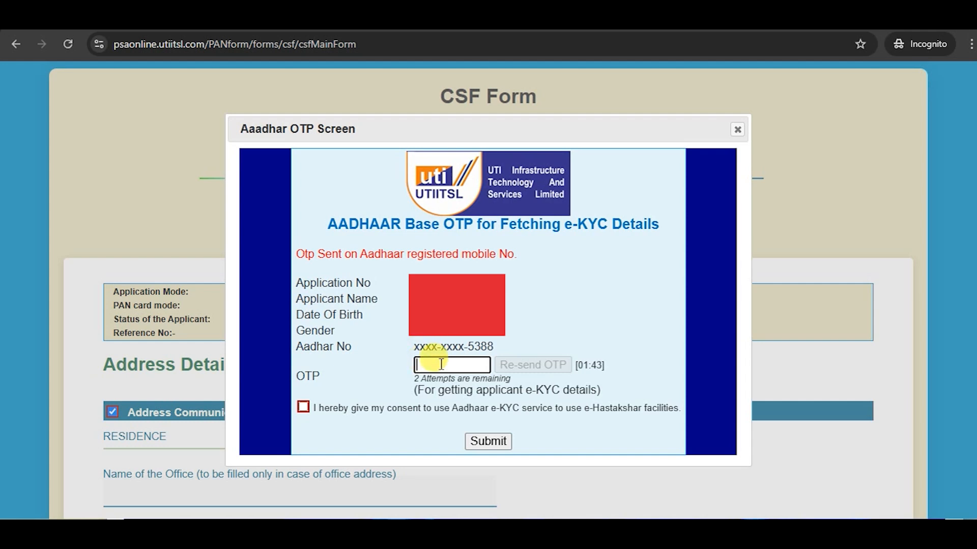
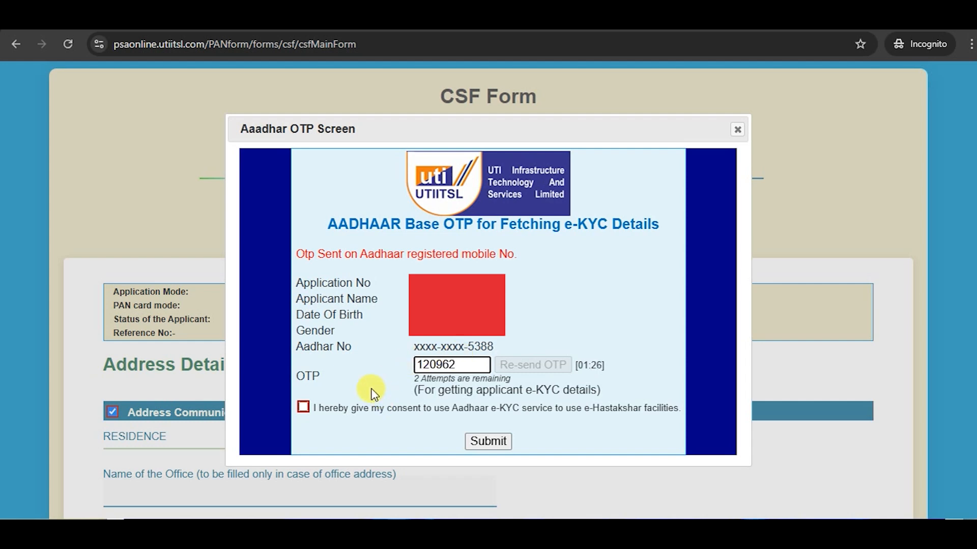
left_click(304, 408)
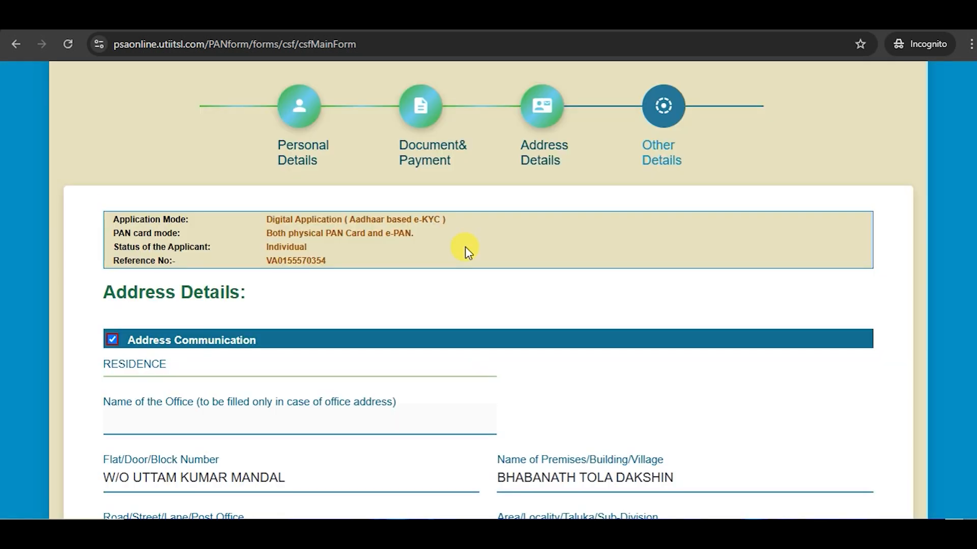
Scroll to the contact details and choose INDIA as the telephone ISD code.
scroll(450, 236, "down", 1)
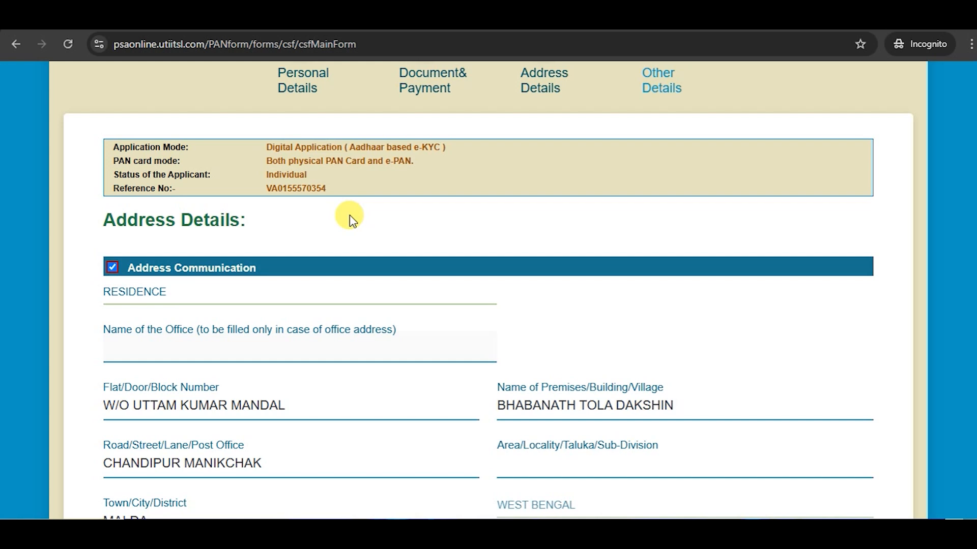
scroll(349, 215, "down", 1)
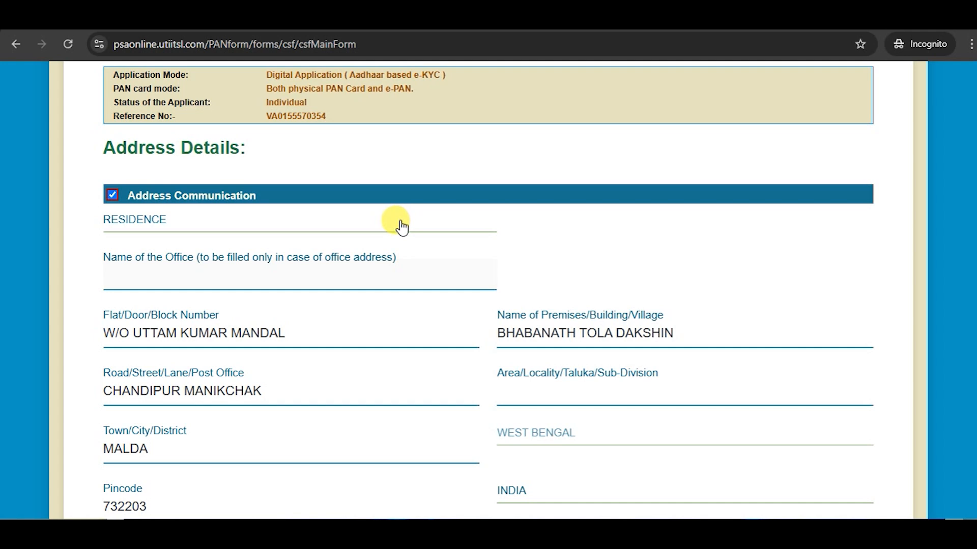
scroll(402, 227, "down", 4)
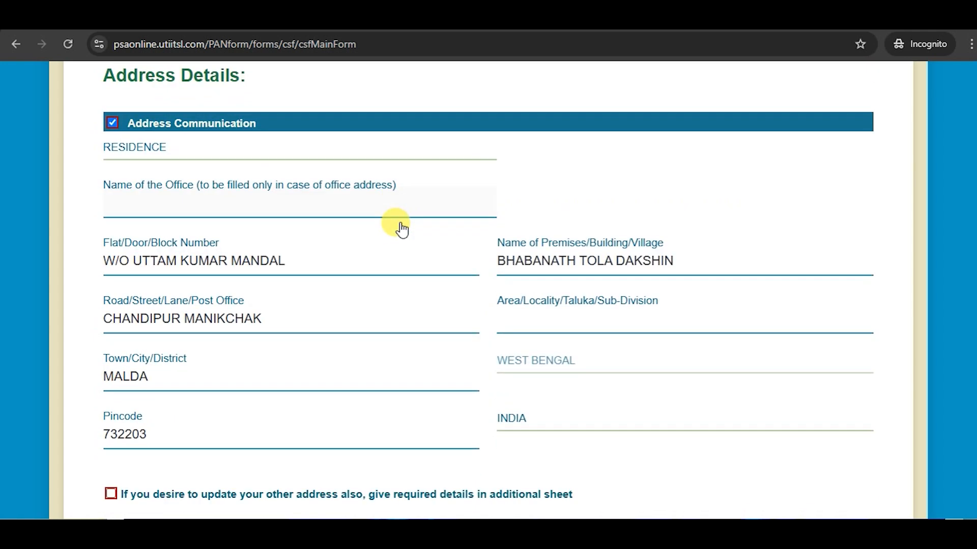
scroll(407, 221, "up", 4)
scroll(410, 220, "down", 8)
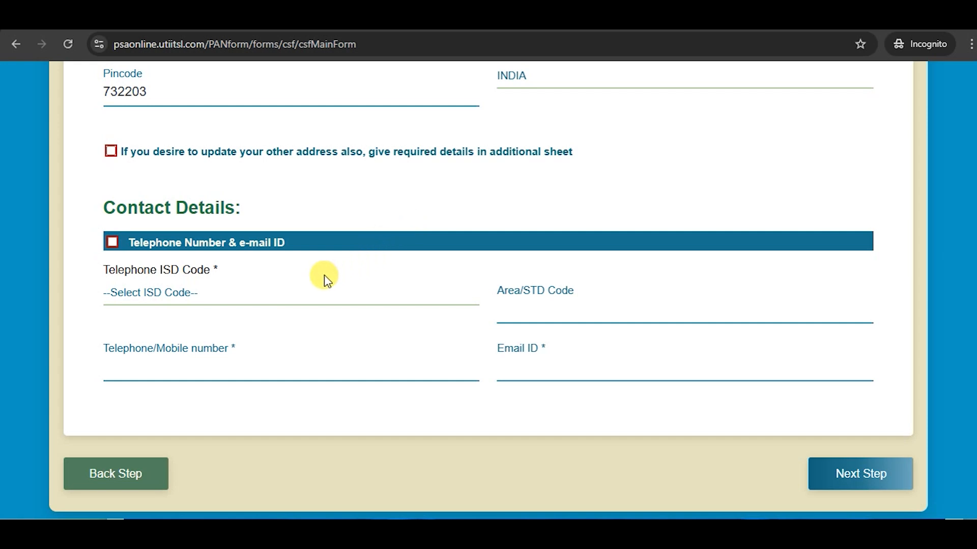
left_click(161, 296)
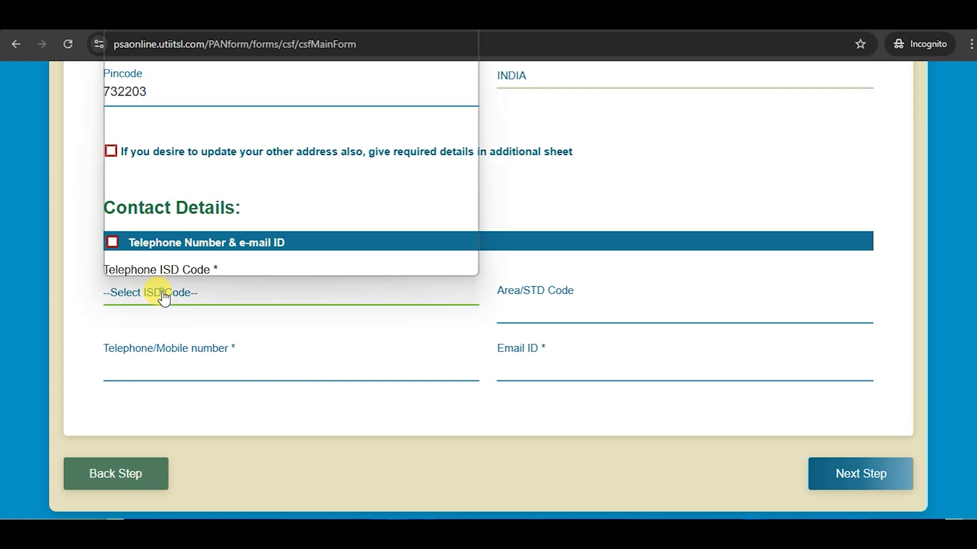
scroll(200, 88, "down", 20)
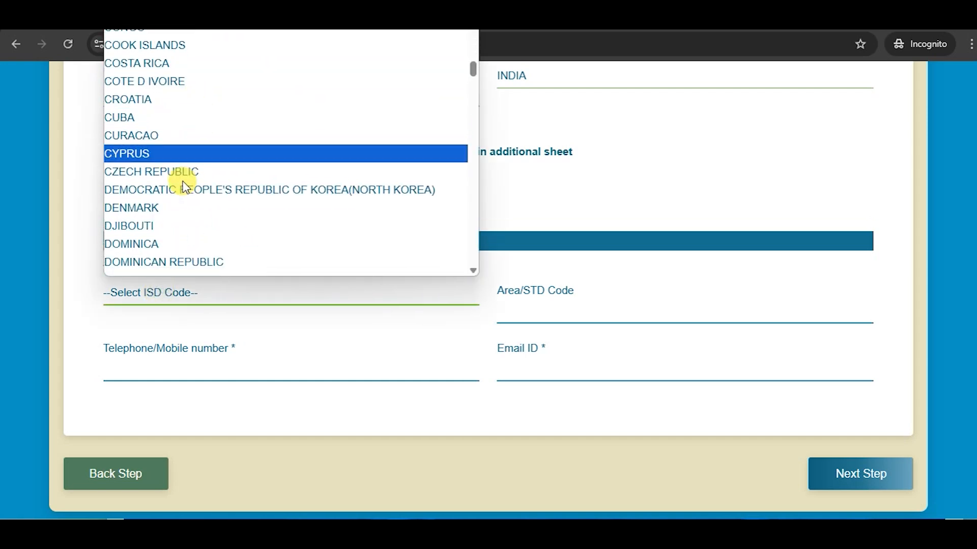
scroll(168, 249, "down", 10)
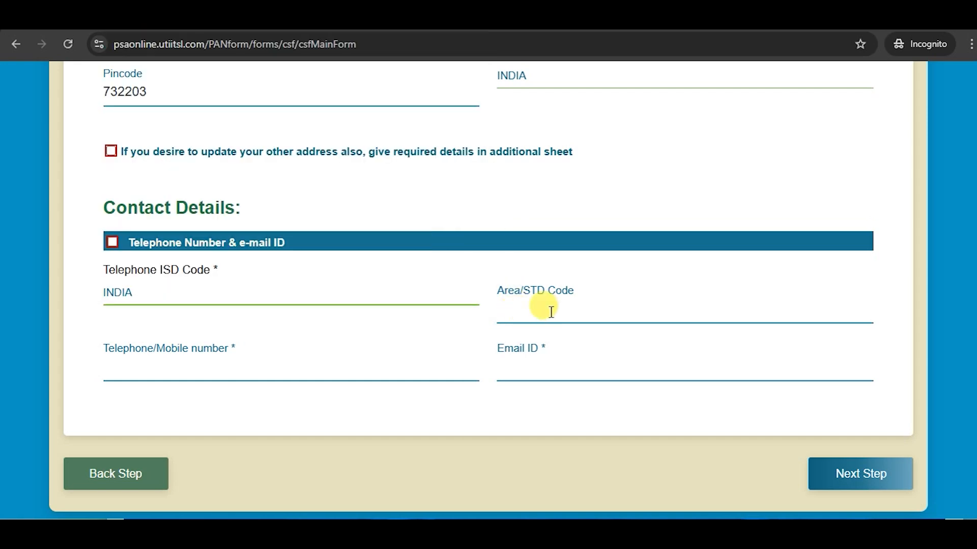
Enter area code 91, the mobile number and the e-mail ID, then continue to Other Details.
left_click(543, 307)
type("91")
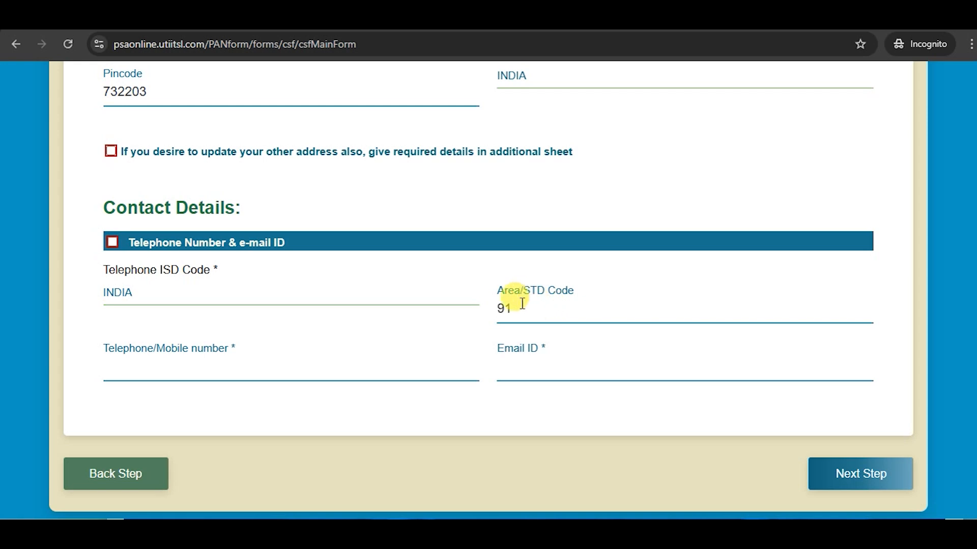
left_click(189, 362)
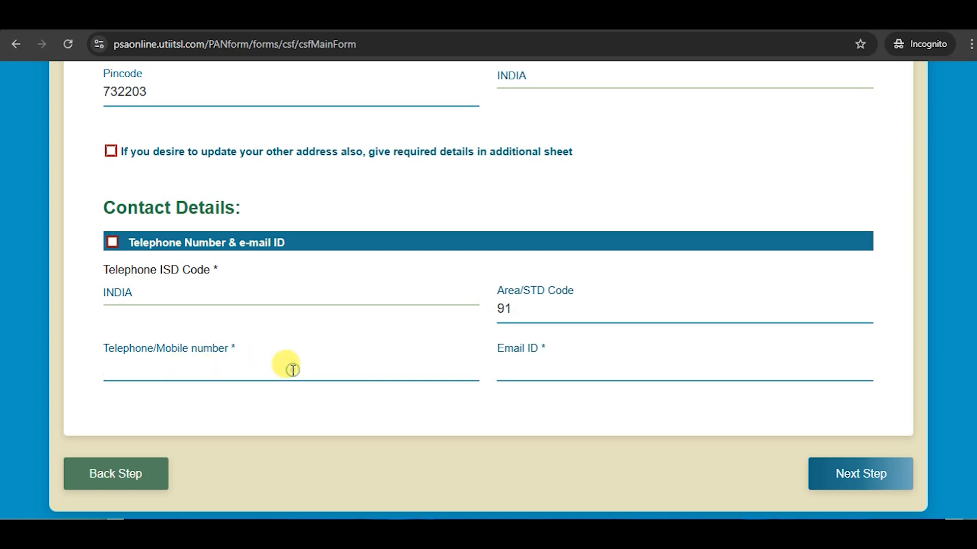
left_click(558, 368)
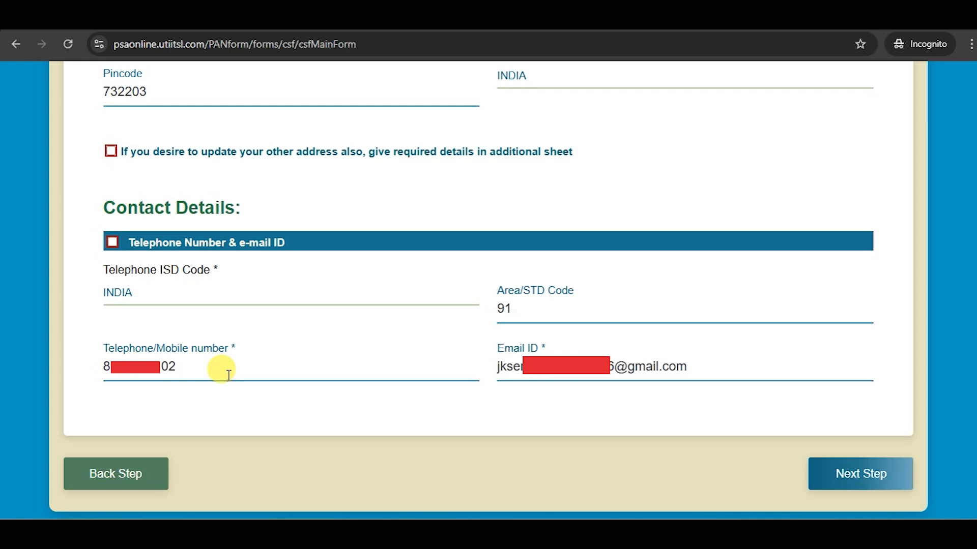
left_click(859, 473)
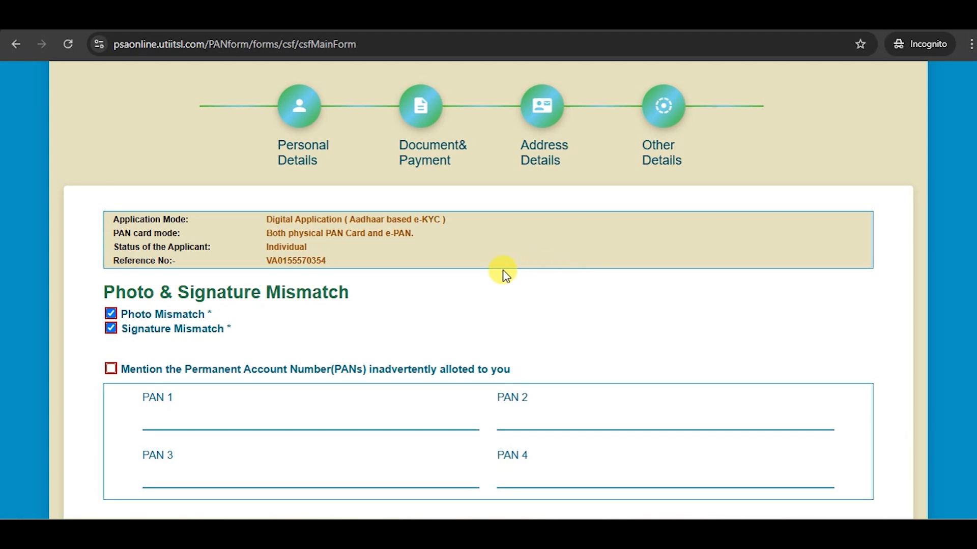
Scroll down past Photo & Signature Mismatch to the Verification section and Submit button.
scroll(499, 273, "down", 3)
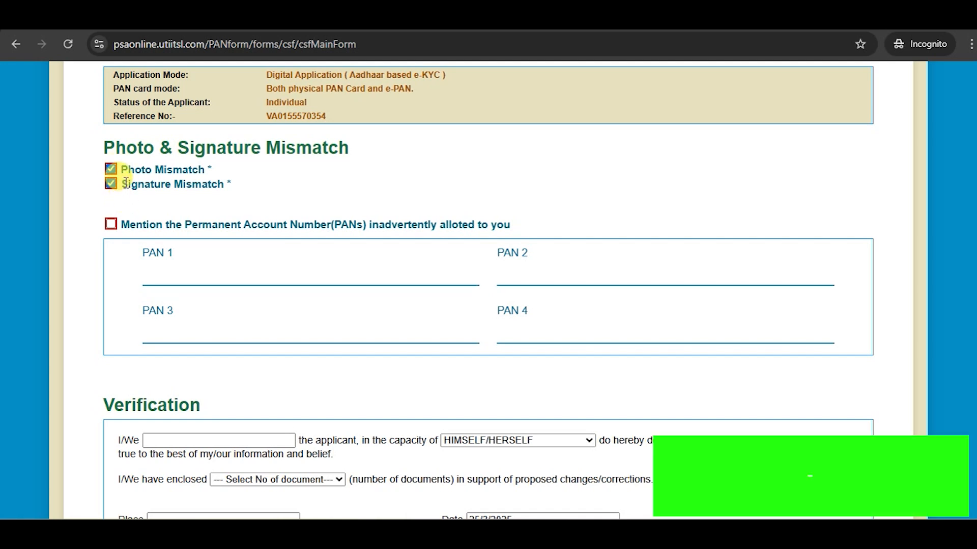
scroll(212, 168, "down", 2)
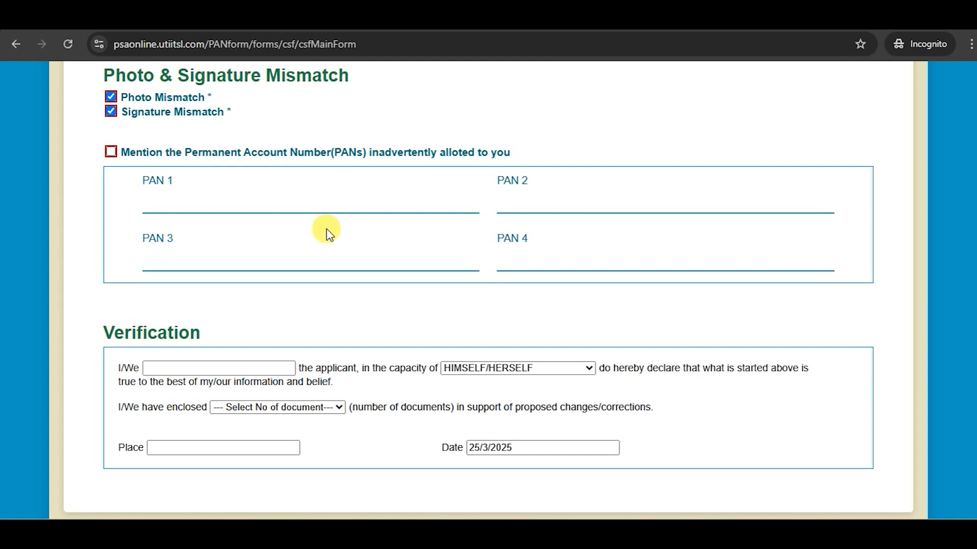
scroll(260, 257, "down", 2)
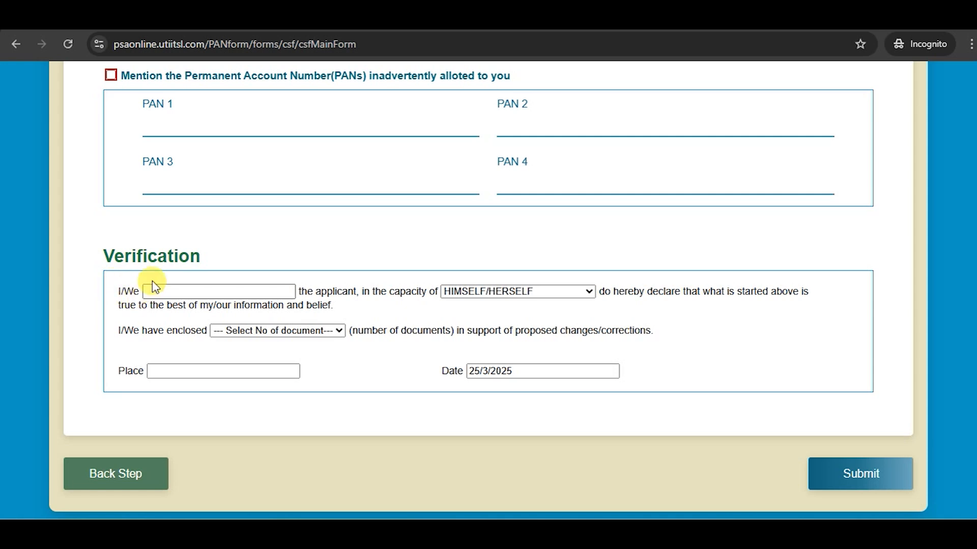
Enter the applicant's name in the I/We declaration and set the number of documents to 2.
left_click(180, 291)
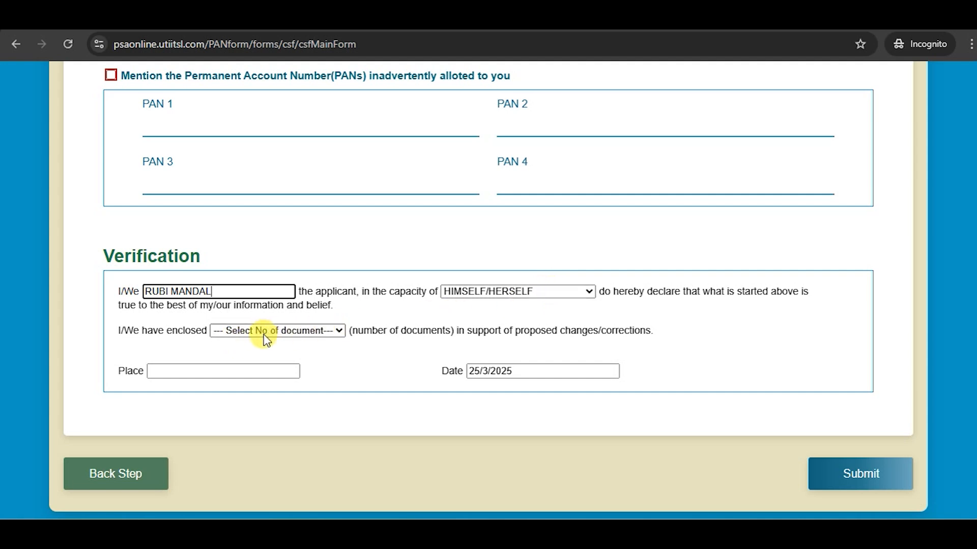
left_click(305, 330)
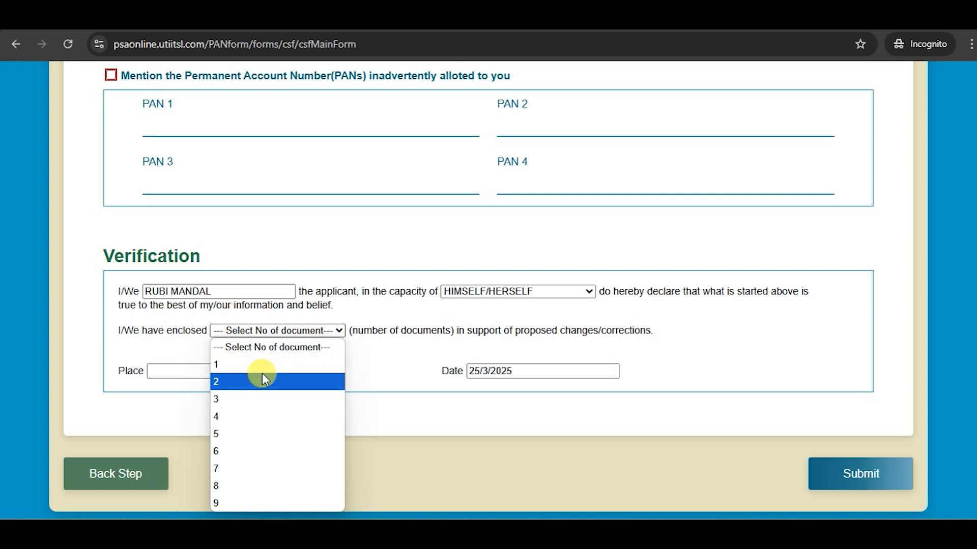
left_click(234, 386)
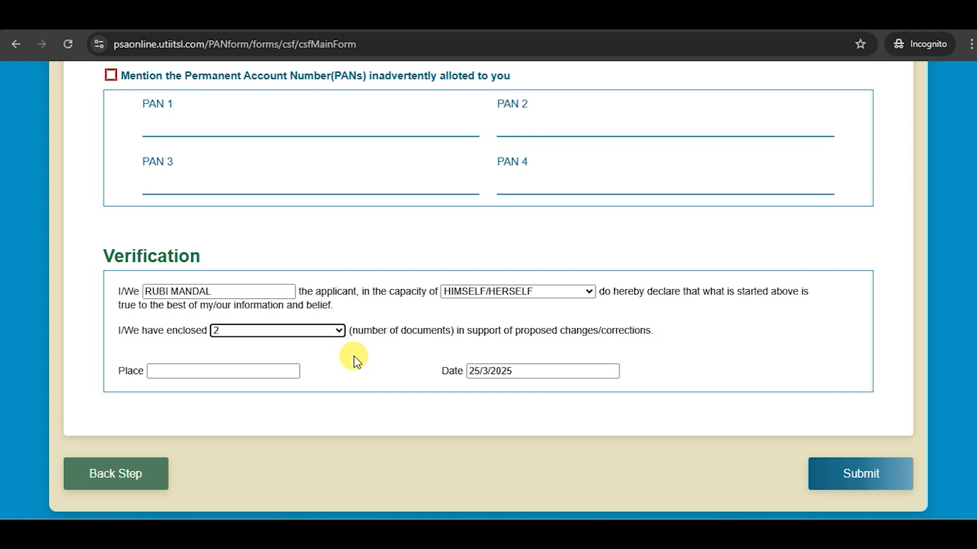
Fill in the place of declaration and submit the form for e-signing.
left_click(176, 372)
type("DAKSHIN CHANDIPUR")
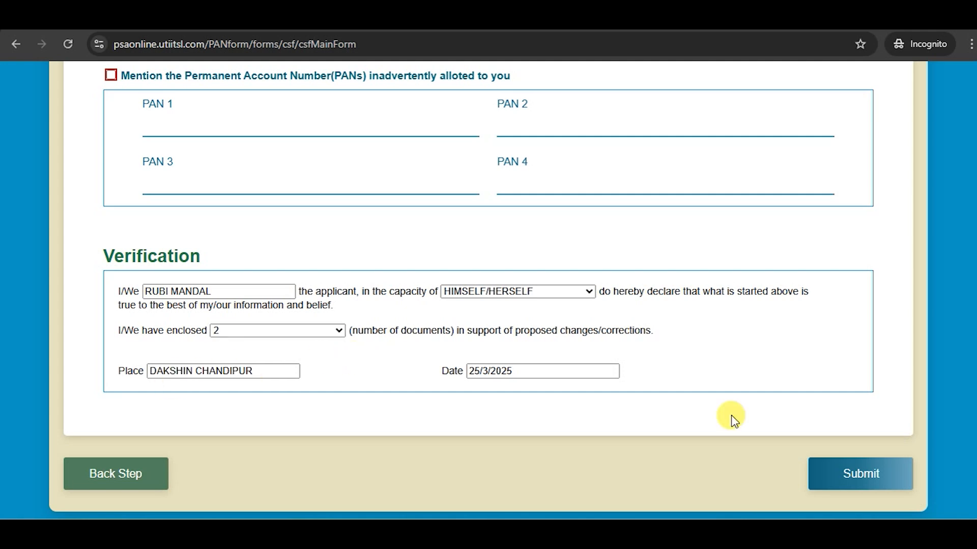
left_click(868, 484)
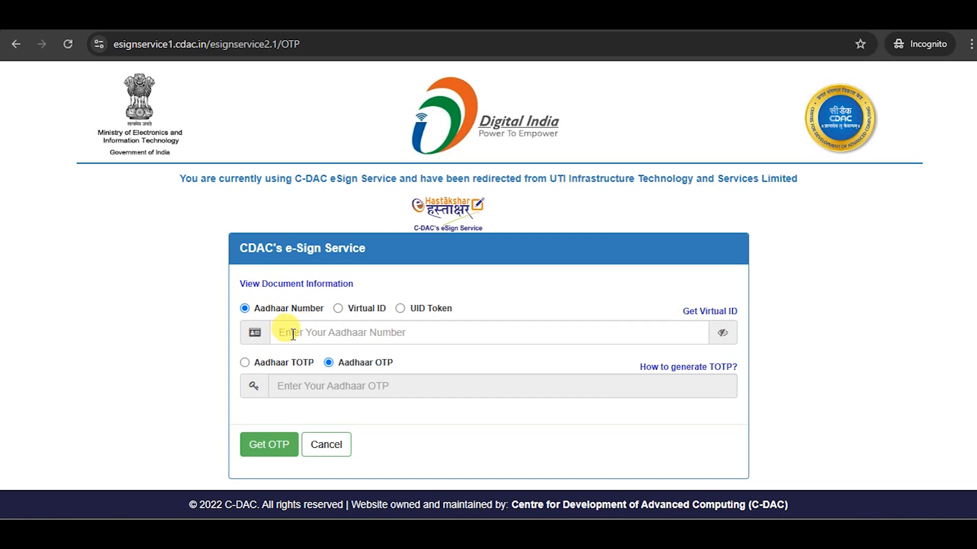
Paste the Aadhaar number and request an OTP.
left_click(371, 334)
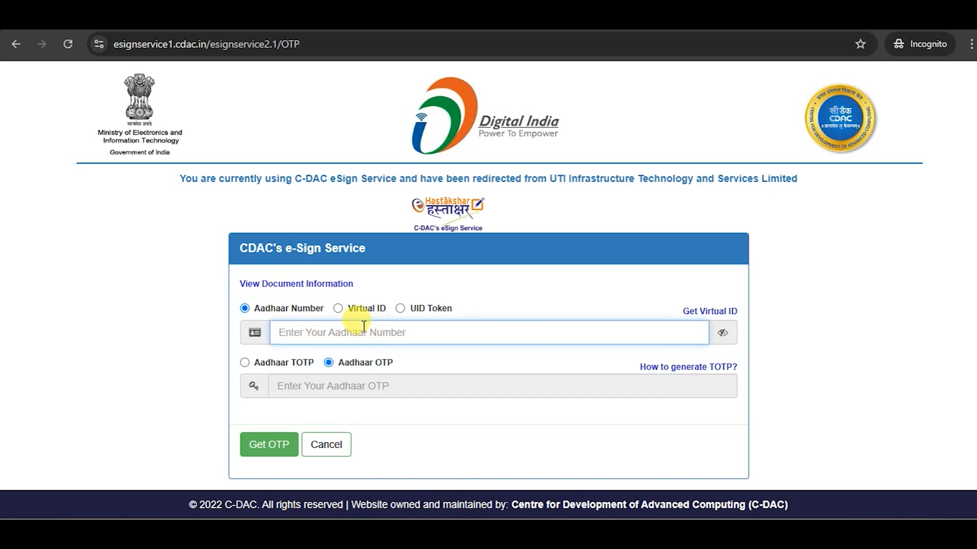
key("ctrl+v")
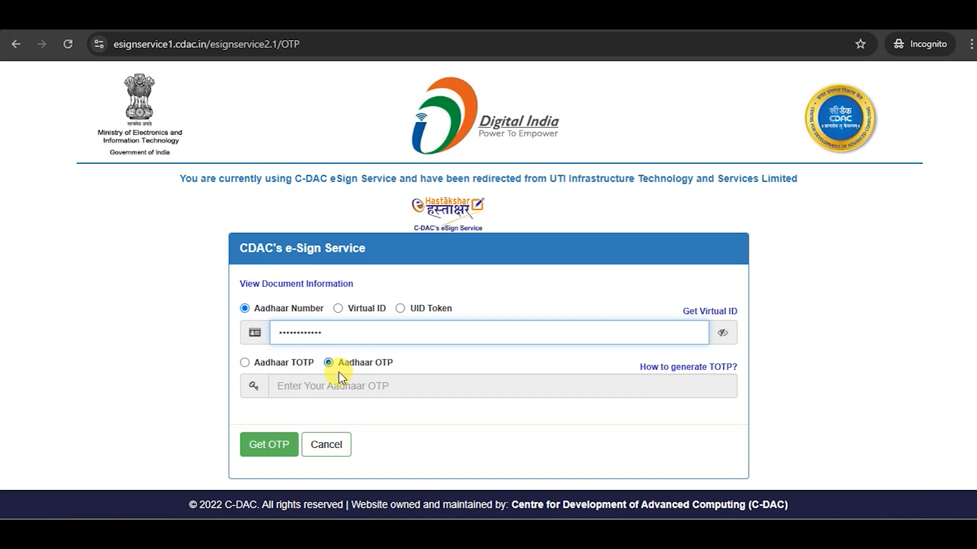
left_click(258, 447)
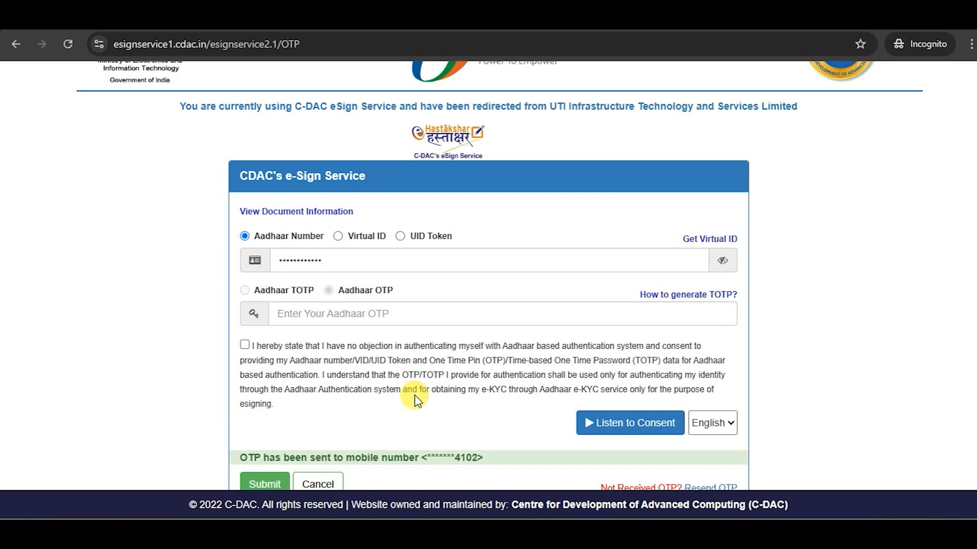
Enter the received OTP and submit it to e-sign the application.
left_click(378, 312)
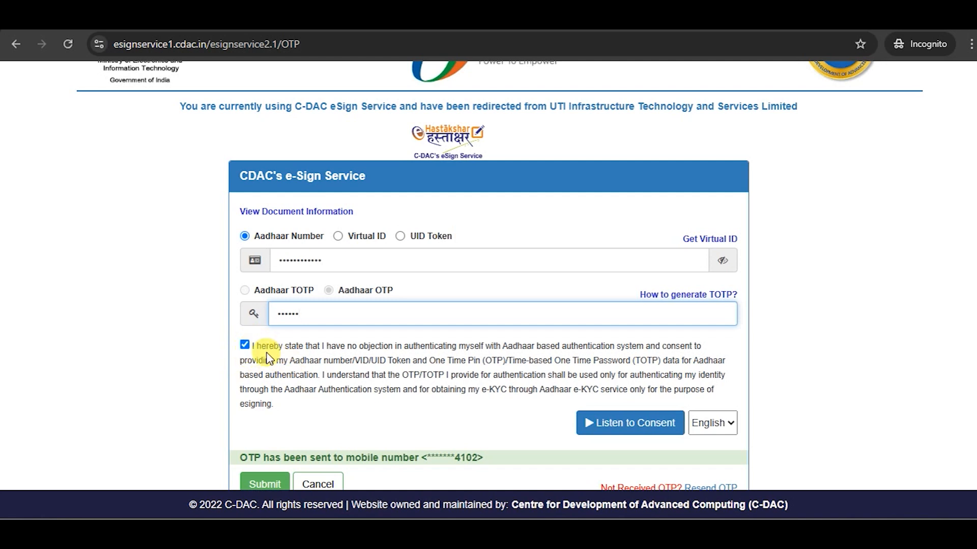
scroll(250, 320, "down", 2)
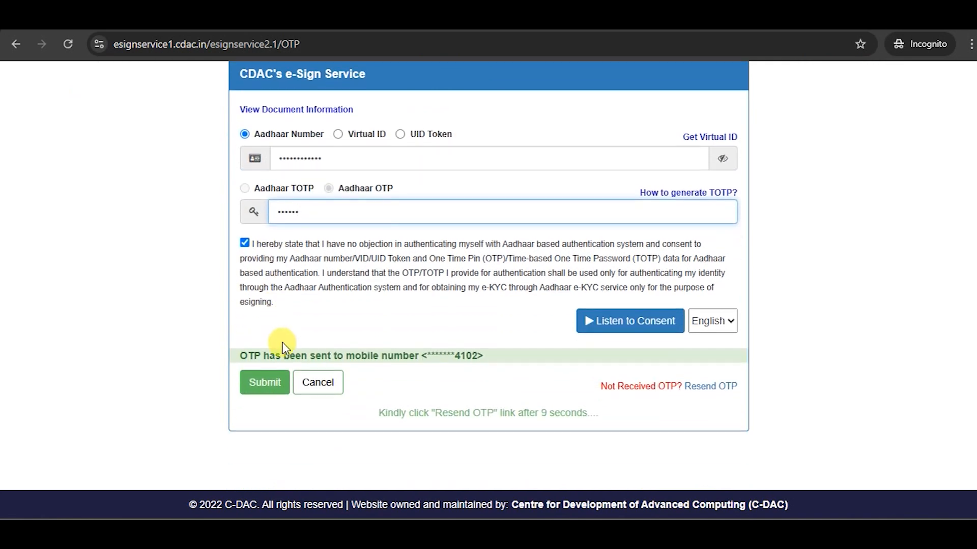
left_click(262, 382)
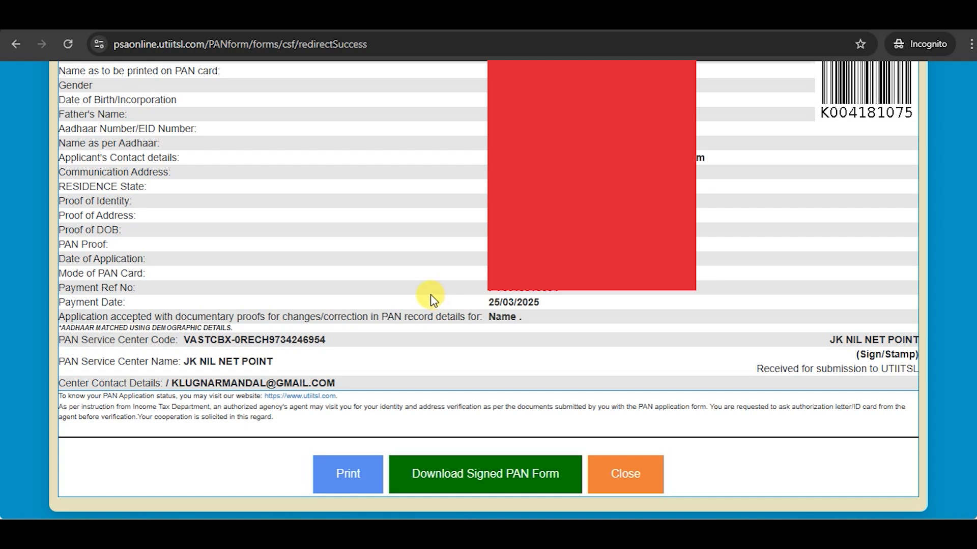
Print the PAN correction application acknowledgement.
left_click(336, 477)
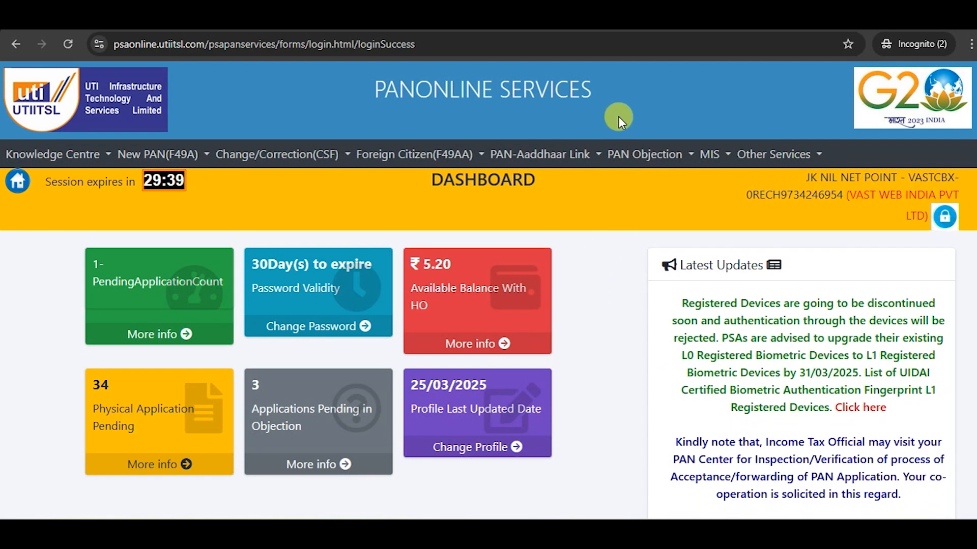
Open Track Application status from the MIS menu and select the Application Number and Date Of Birth fields.
left_click(709, 155)
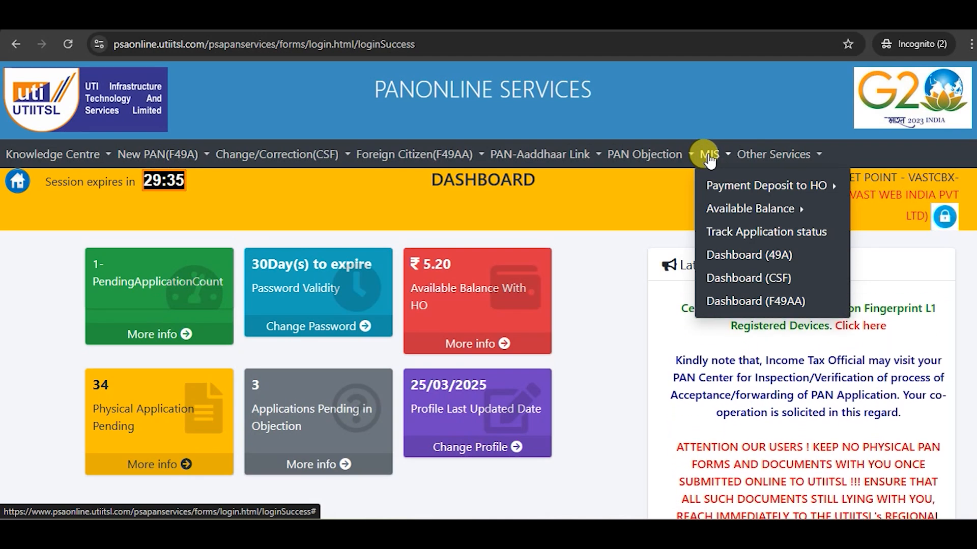
left_click(725, 197)
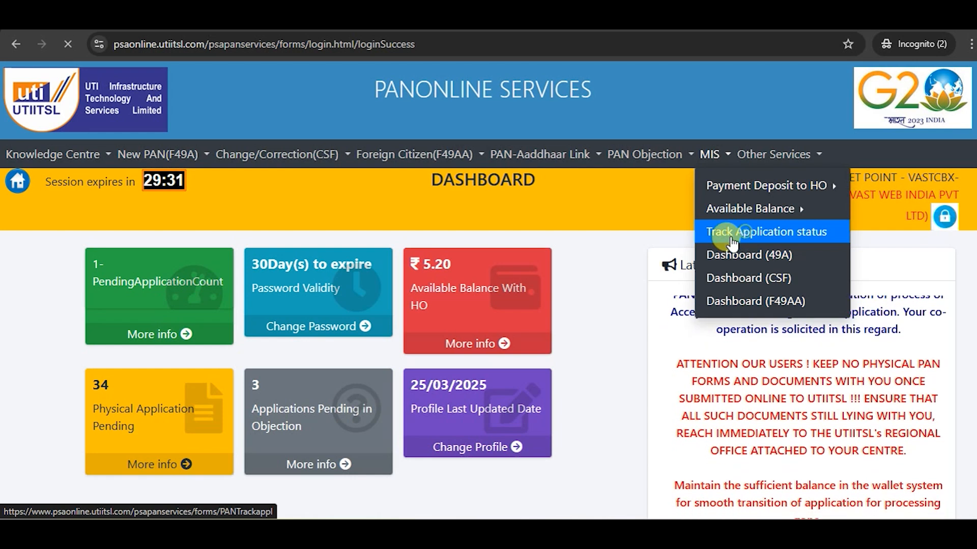
left_click(746, 233)
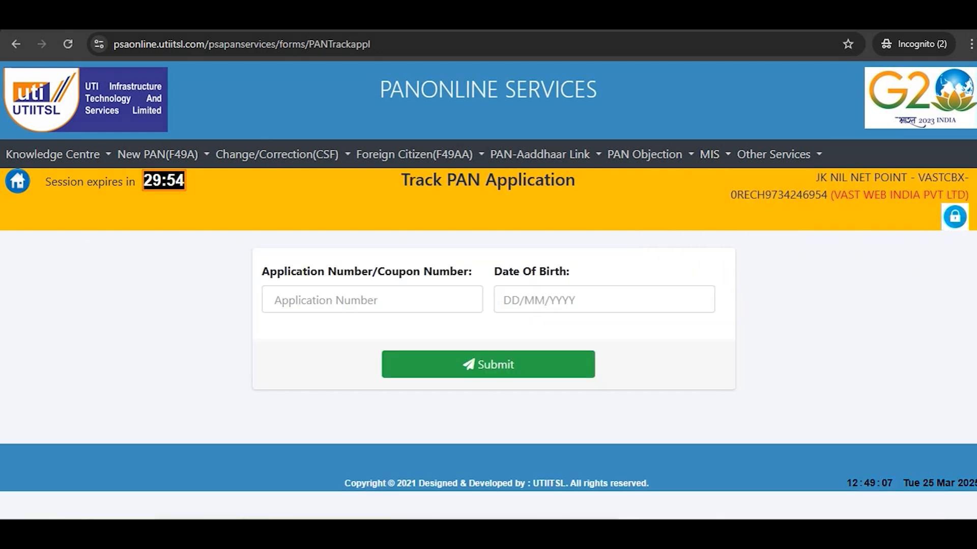
left_click(283, 294)
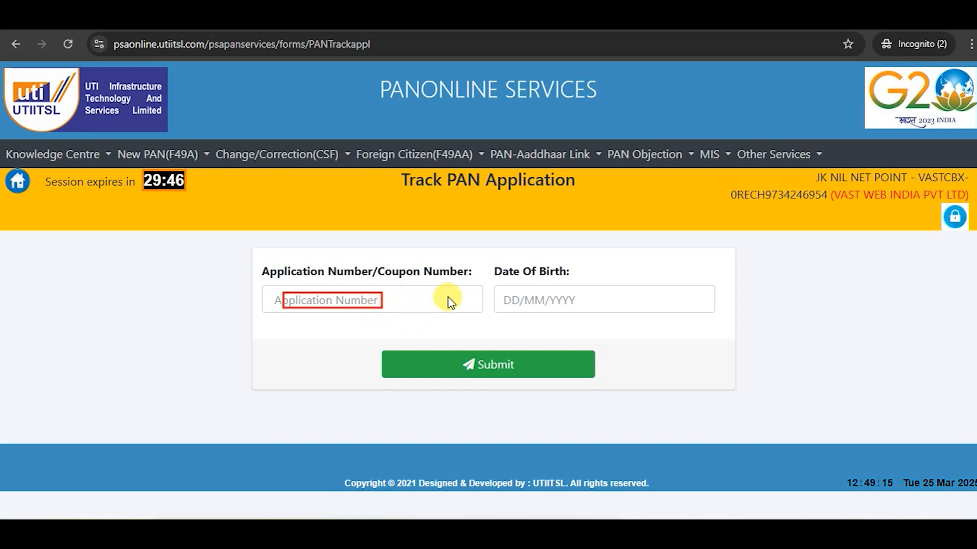
left_click(504, 292)
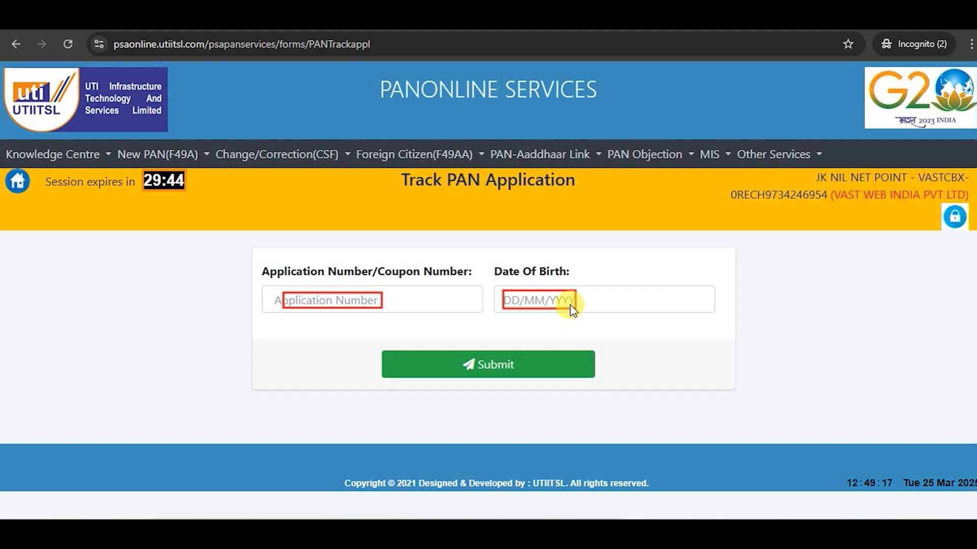